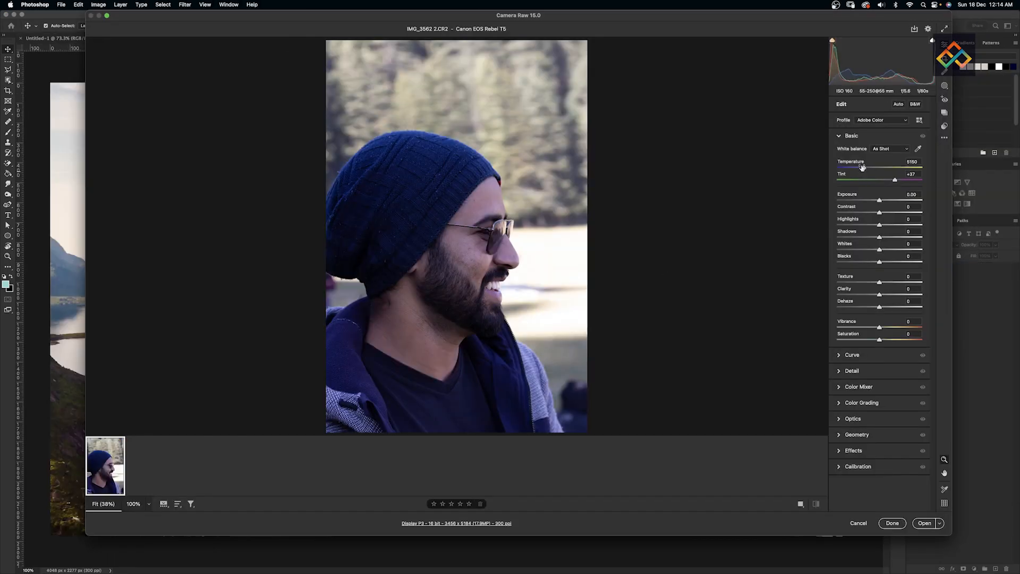
- Darken exposure to -0.10 and raise contrast in Camera Raw, then launch Neural Filters
{"action": "left_click_drag", "start_coordinate": [879, 201], "coordinate": [879, 239]}
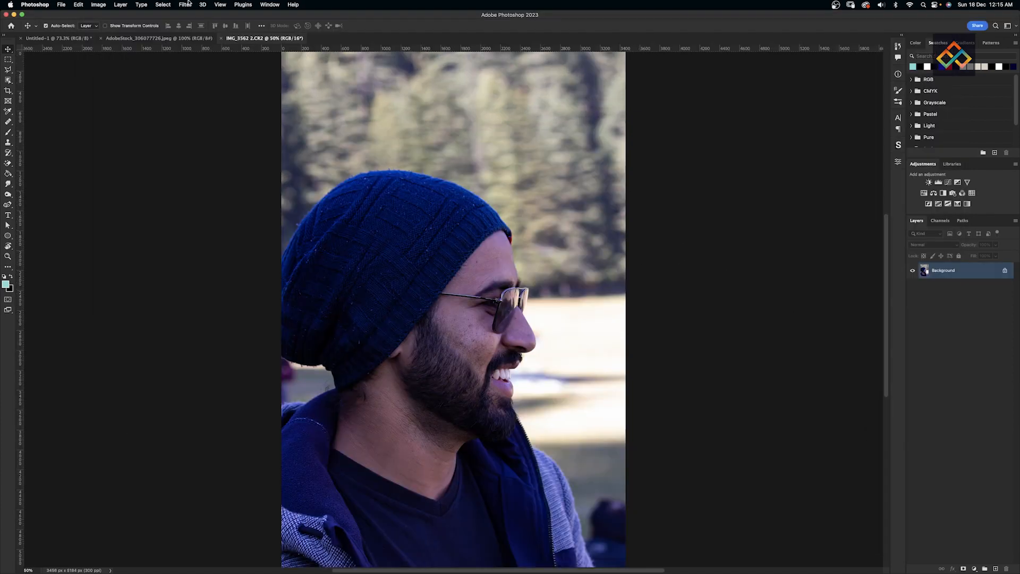
{"action": "left_click", "coordinate": [186, 4]}
{"action": "left_click", "coordinate": [205, 40]}
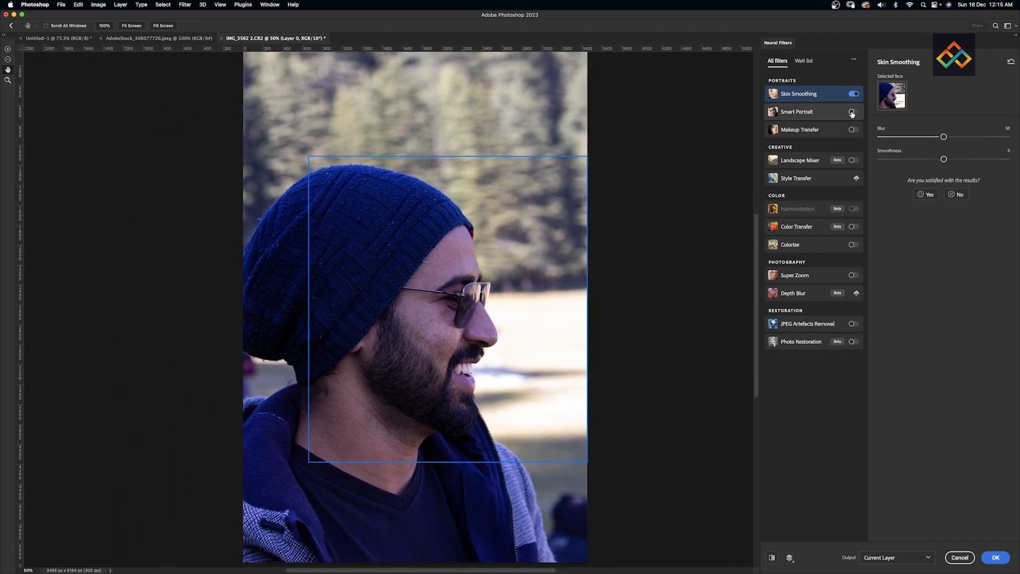
- Test Smart Portrait, then apply Skin Smoothing to the current layer with nothing selected
{"action": "left_click", "coordinate": [852, 114]}
{"action": "left_click", "coordinate": [852, 113]}
{"action": "left_click", "coordinate": [995, 557]}
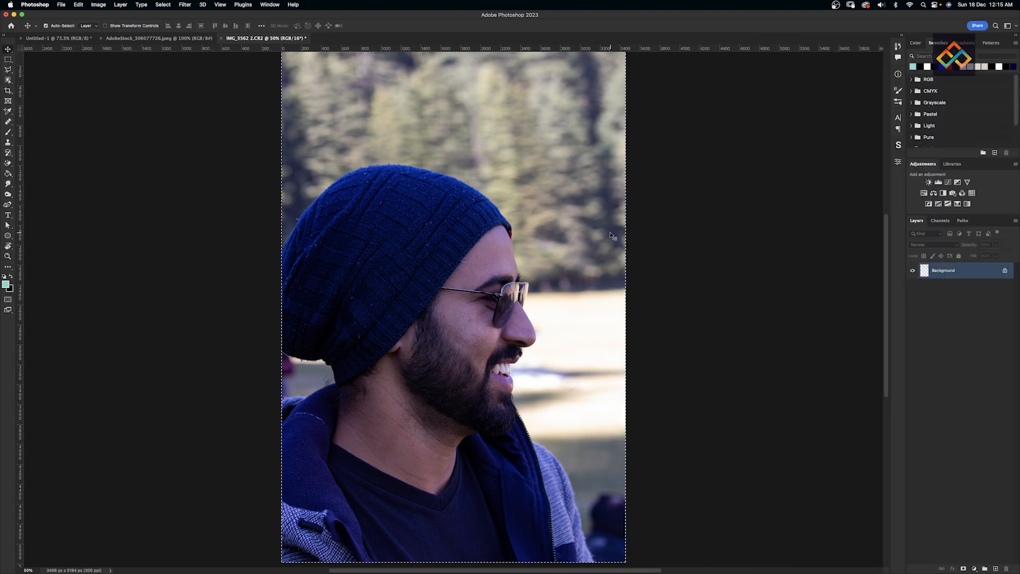
{"action": "key", "text": "super+d"}
{"action": "right_click", "coordinate": [992, 278]}
{"action": "right_click", "coordinate": [995, 270]}
- Undo a smart-object conversion and auto-select the man with Object Selection's Select Subject
{"action": "left_click", "coordinate": [974, 342]}
{"action": "key", "text": "super+z"}
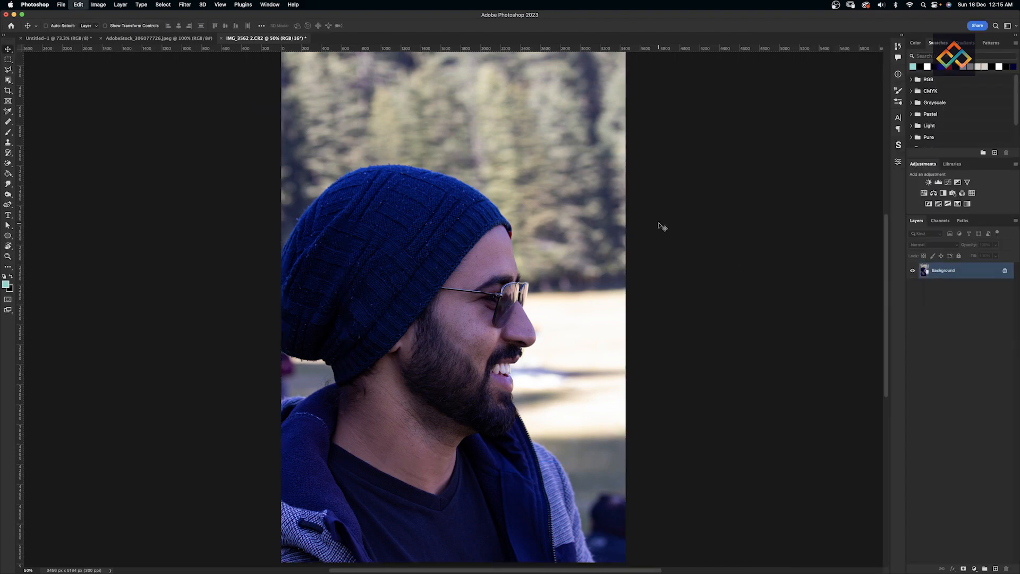
{"action": "key", "text": "w"}
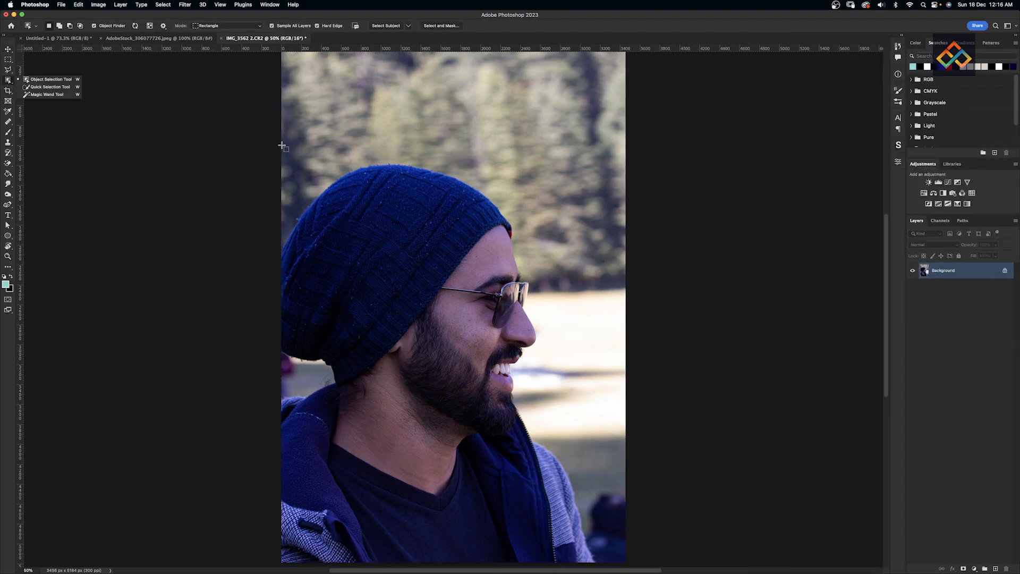
{"action": "left_click", "coordinate": [387, 26]}
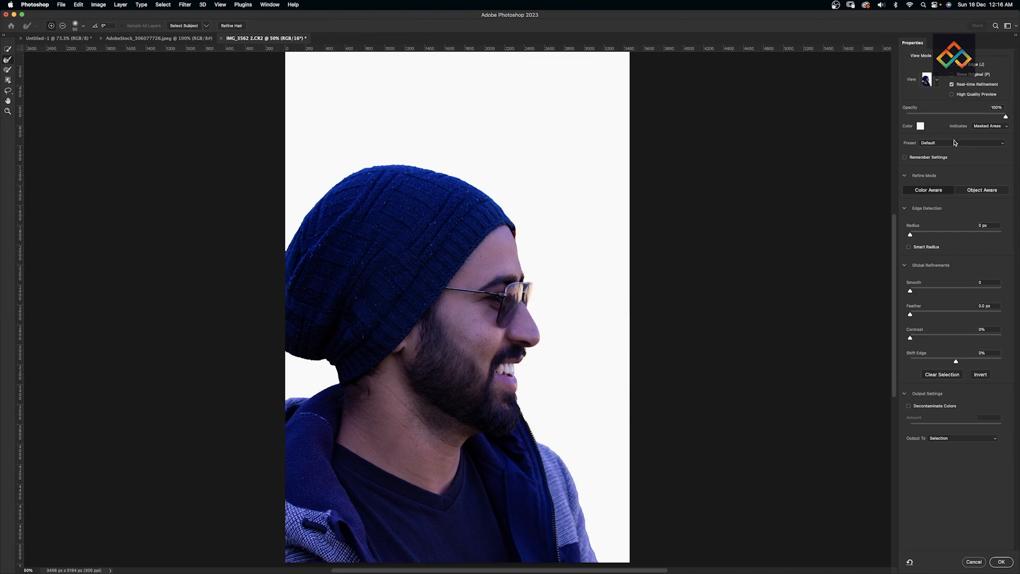
- Refine the edge in Select and Mask on a black overlay, output a masked layer, and apply the mask
{"action": "left_click", "coordinate": [919, 127]}
{"action": "left_click_drag", "start_coordinate": [589, 427], "coordinate": [569, 452]}
{"action": "left_click", "coordinate": [744, 346]}
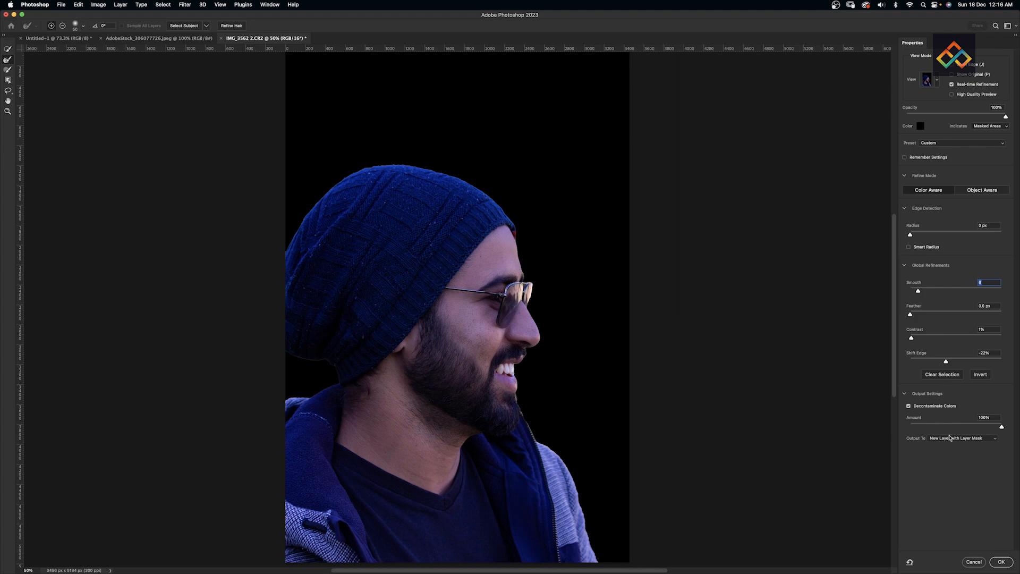
{"action": "left_click", "coordinate": [1001, 561]}
{"action": "right_click", "coordinate": [985, 270]}
{"action": "left_click", "coordinate": [951, 299]}
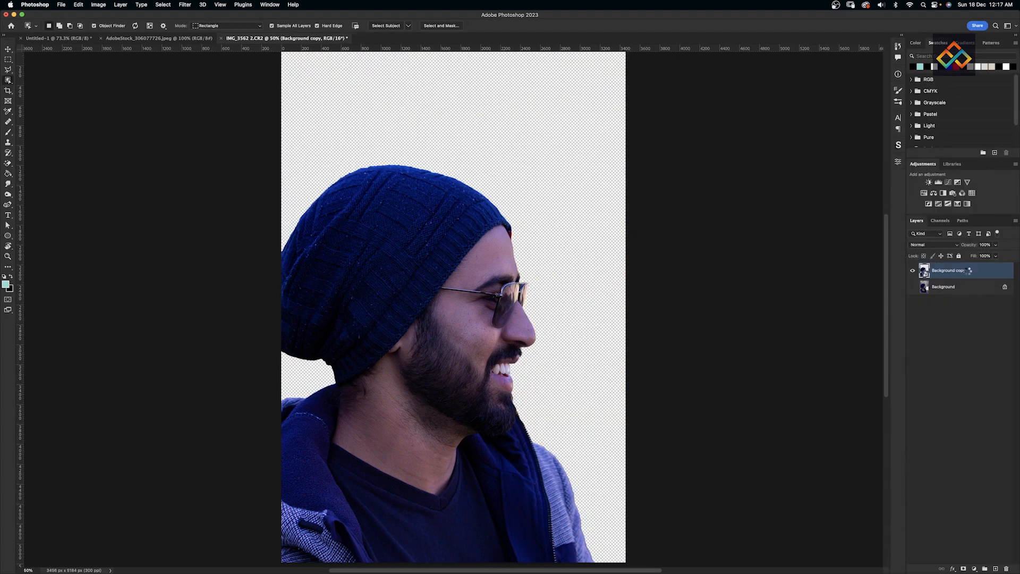
- Paste the cut-out man into Untitled-1, shrink him, and align him with the canvas bottom
{"action": "key", "text": "ctrl+Tab"}
{"action": "key", "text": "ctrl+t"}
{"action": "left_click_drag", "start_coordinate": [494, 240], "coordinate": [470, 256]}
{"action": "left_click_drag", "start_coordinate": [654, 377], "coordinate": [574, 377]}
{"action": "left_click_drag", "start_coordinate": [502, 377], "coordinate": [538, 345]}
{"action": "left_click_drag", "start_coordinate": [608, 344], "coordinate": [588, 344]}
{"action": "left_click_drag", "start_coordinate": [516, 365], "coordinate": [542, 357]}
{"action": "key", "text": "Return"}
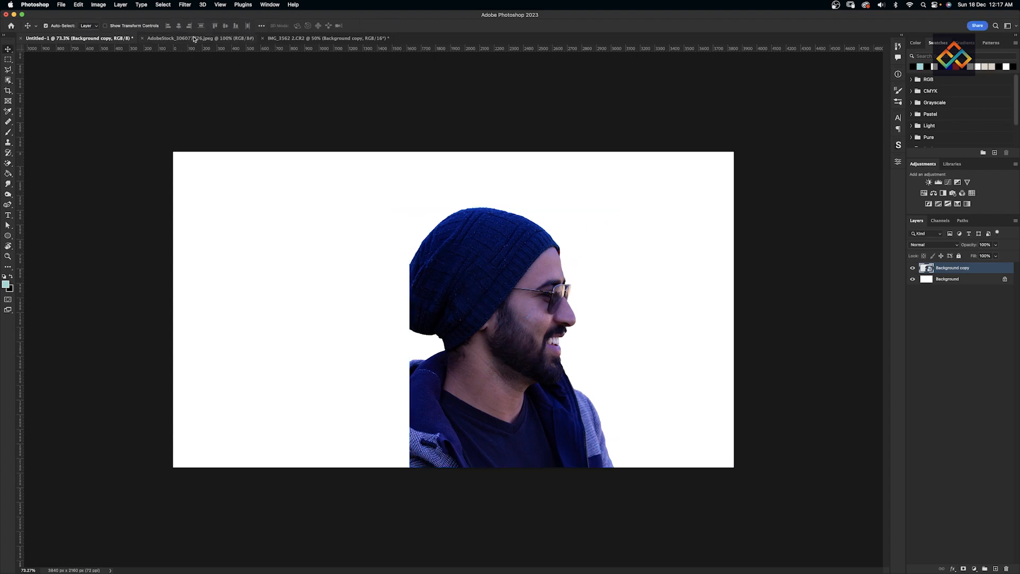
- Place the mountain landscape image into Untitled-1 on a layer below the man
{"action": "key", "text": "ctrl+Tab"}
{"action": "left_click", "coordinate": [143, 38]}
{"action": "key", "text": "super+Tab"}
{"action": "left_click_drag", "start_coordinate": [682, 201], "coordinate": [27, 309]}
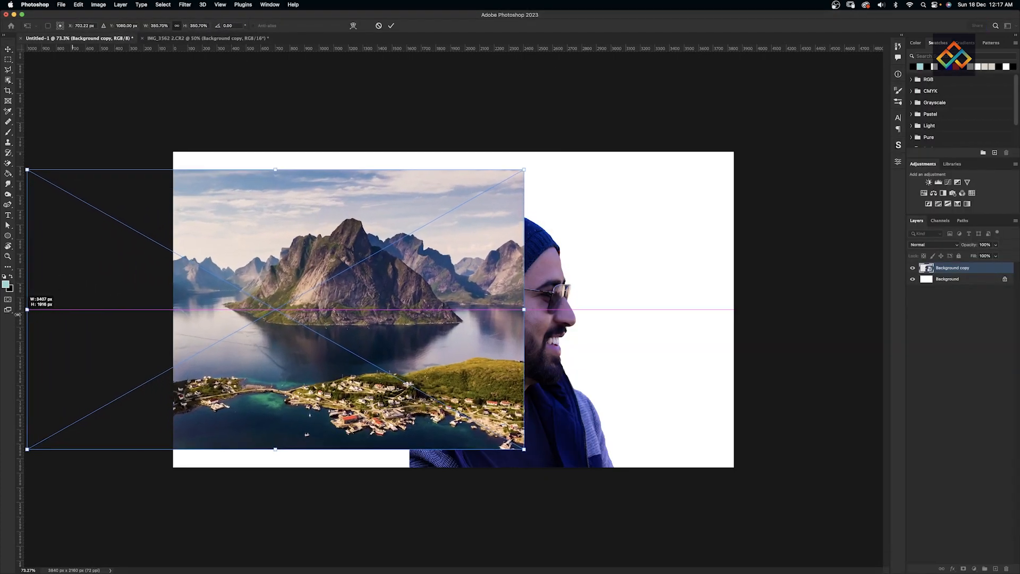
{"action": "key", "text": "Return"}
{"action": "key", "text": "ctrl+["}
{"action": "scroll", "coordinate": [315, 302], "scroll_direction": "down", "scroll_amount": 5}
- Enlarge the landscape from its top edge and shift it down and right
{"action": "key", "text": "super+t"}
{"action": "left_click_drag", "start_coordinate": [362, 238], "coordinate": [389, 167]}
{"action": "left_click_drag", "start_coordinate": [395, 277], "coordinate": [455, 307]}
{"action": "key", "text": "Return"}
{"action": "scroll", "coordinate": [455, 307], "scroll_direction": "up", "scroll_amount": 5}
- Slightly resize the man, shift the landscape about 294 px left, and enlarge it to the canvas height
{"action": "key", "text": "super+t"}
{"action": "left_click_drag", "start_coordinate": [481, 205], "coordinate": [483, 214]}
{"action": "key", "text": "Return"}
{"action": "left_click_drag", "start_coordinate": [303, 298], "coordinate": [276, 295]}
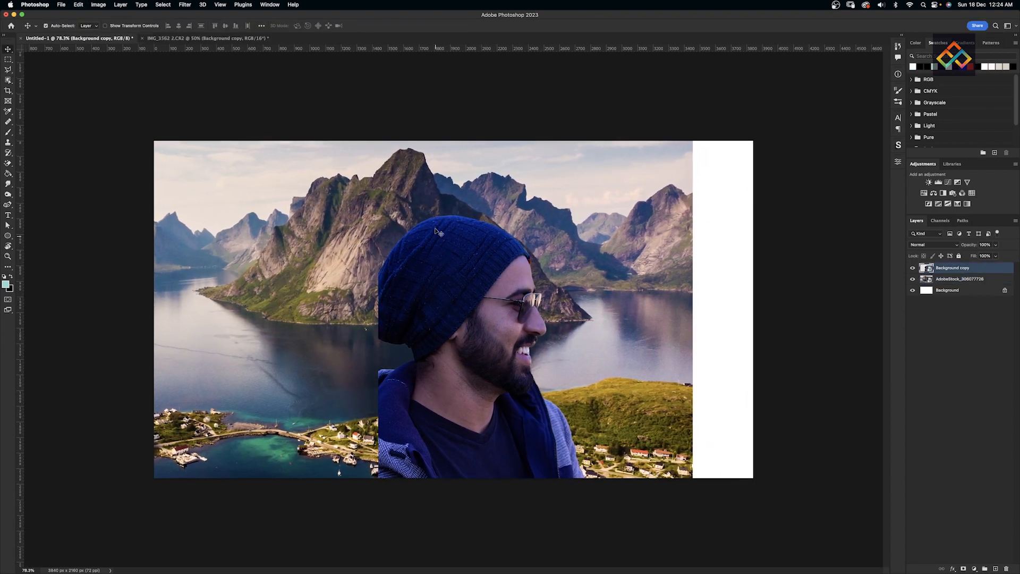
{"action": "key", "text": "super+t"}
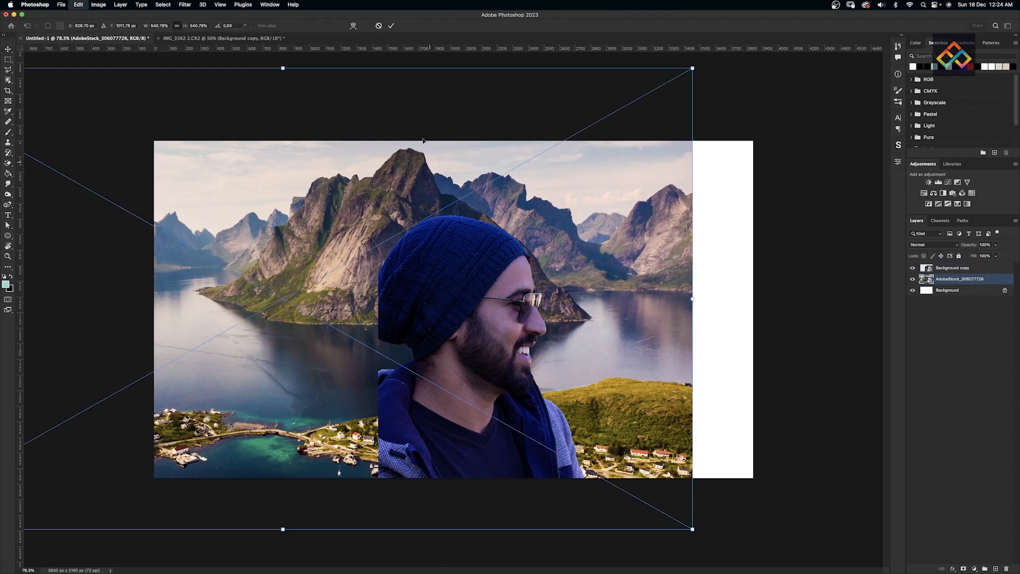
{"action": "left_click_drag", "start_coordinate": [281, 67], "coordinate": [279, 62]}
{"action": "key", "text": "Return"}
- Stretch the man up to the canvas top, center him on the guide, and nudge him 12 px left
{"action": "left_click", "coordinate": [462, 298]}
{"action": "key", "text": "super+t"}
{"action": "left_click_drag", "start_coordinate": [482, 214], "coordinate": [500, 146]}
{"action": "key", "text": "Return"}
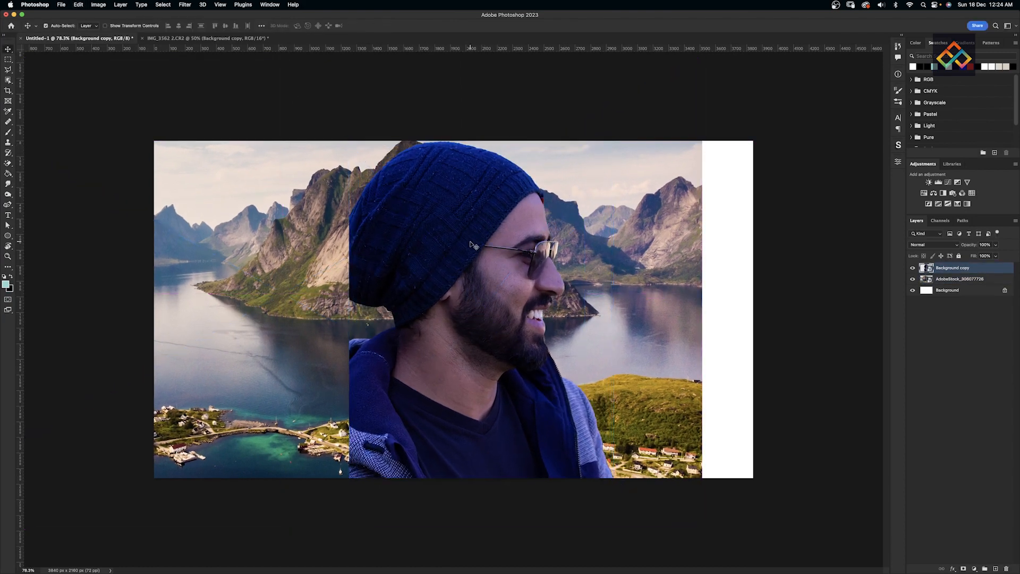
{"action": "left_click_drag", "start_coordinate": [477, 227], "coordinate": [462, 227]}
{"action": "key", "text": "super+t"}
{"action": "left_click_drag", "start_coordinate": [445, 144], "coordinate": [446, 141]}
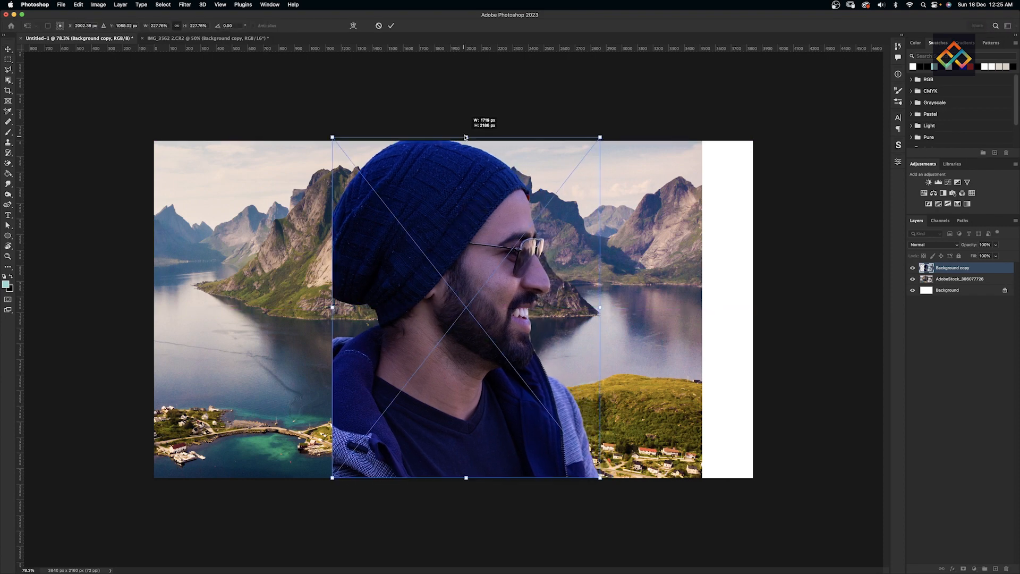
{"action": "key", "text": "Return"}
{"action": "left_click_drag", "start_coordinate": [461, 186], "coordinate": [451, 195]}
- Add a white layer mask to the landscape and fade its right edge with a 300 px brush
{"action": "left_click", "coordinate": [941, 282]}
{"action": "left_click", "coordinate": [955, 568]}
{"action": "left_click", "coordinate": [963, 569]}
{"action": "key", "text": "b"}
{"action": "key", "text": "bracketright"}
{"action": "mouse_move", "coordinate": [703, 194]}
{"action": "left_mouse_down"}
{"action": "mouse_move", "coordinate": [710, 142]}
{"action": "mouse_move", "coordinate": [697, 285]}
{"action": "left_mouse_up"}
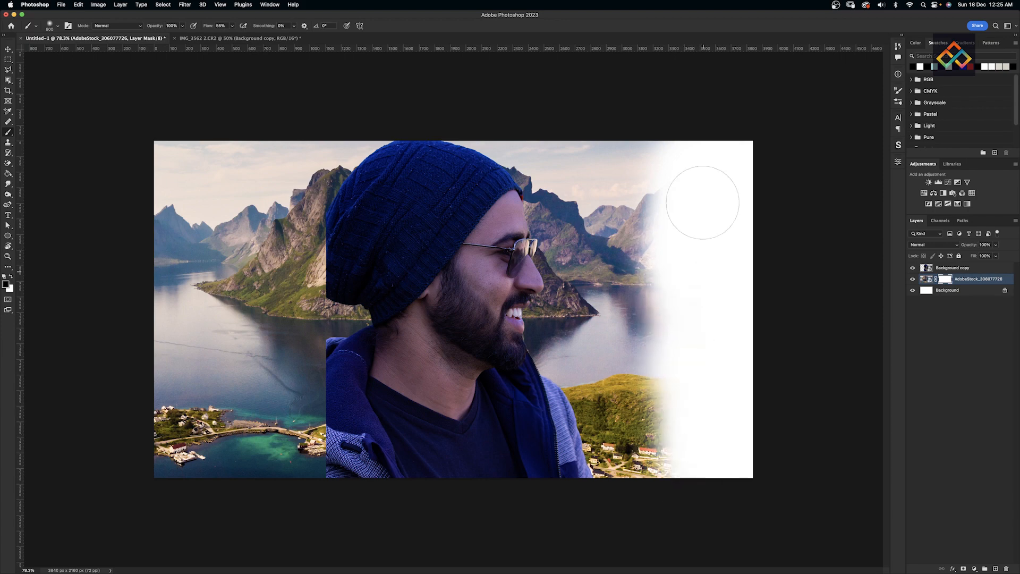
- Hide more of the landscape's right side with a harder 500 px brush, then set a 0% hardness 200 px brush
{"action": "right_click", "coordinate": [715, 287]}
{"action": "left_click", "coordinate": [727, 279]}
{"action": "left_click", "coordinate": [678, 190]}
{"action": "key", "text": "bracketright"}
{"action": "key", "text": "bracketright"}
{"action": "key", "text": "bracketright"}
{"action": "key", "text": "bracketright"}
{"action": "mouse_move", "coordinate": [670, 149]}
{"action": "left_mouse_down"}
{"action": "mouse_move", "coordinate": [581, 373]}
{"action": "mouse_move", "coordinate": [592, 200]}
{"action": "mouse_move", "coordinate": [626, 314]}
{"action": "left_mouse_up"}
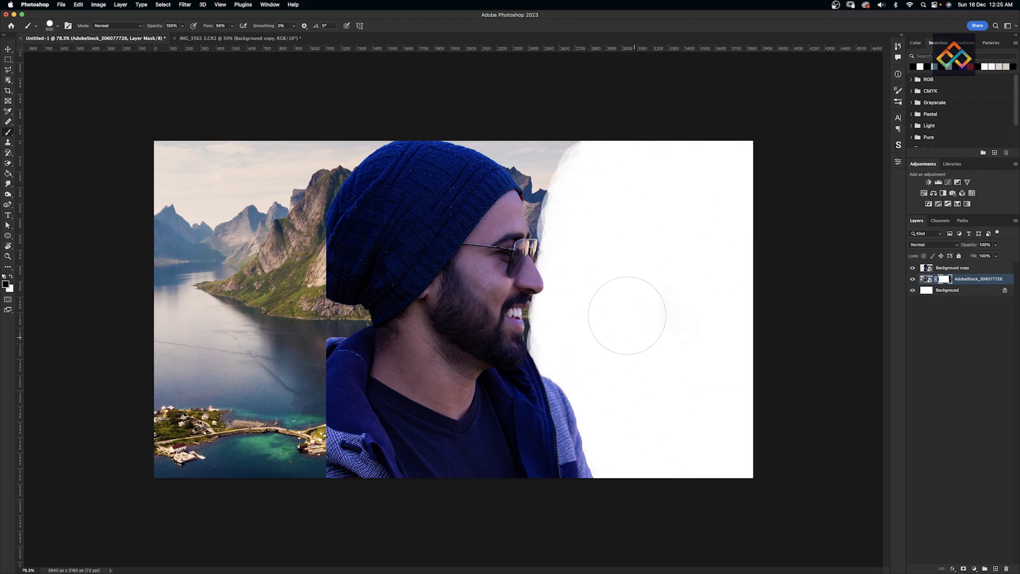
{"action": "key", "text": "bracketleft"}
{"action": "key", "text": "bracketleft"}
{"action": "key", "text": "bracketleft"}
{"action": "key", "text": "bracketleft"}
{"action": "right_click", "coordinate": [544, 229]}
{"action": "left_click_drag", "start_coordinate": [635, 267], "coordinate": [560, 256]}
{"action": "key", "text": "Return"}
- Move the landscape above the man and paint its mask around the beanie, face, beard, neck and collar
{"action": "key", "text": "super+bracketright"}
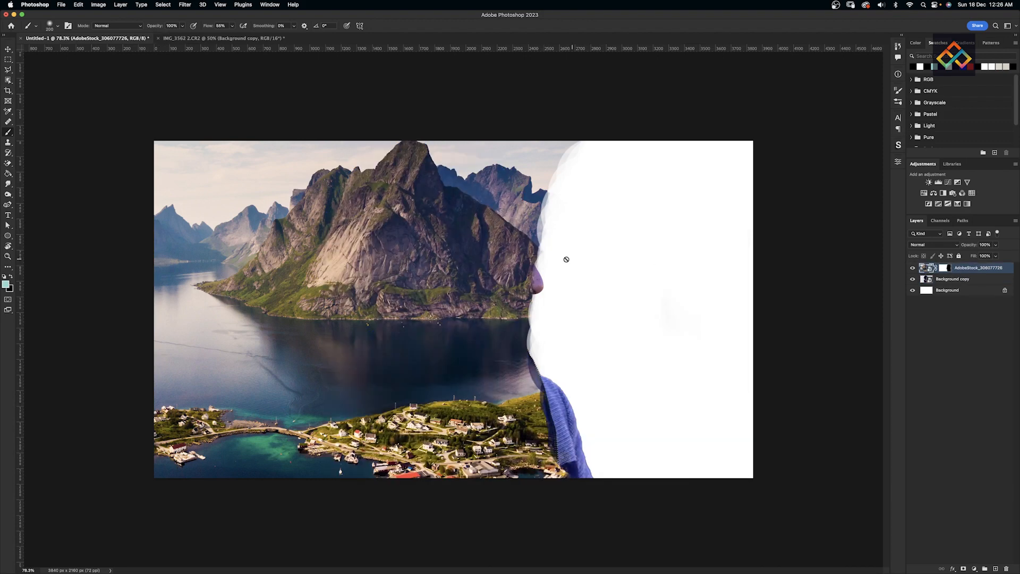
{"action": "mouse_move", "coordinate": [538, 215]}
{"action": "left_mouse_down"}
{"action": "mouse_move", "coordinate": [540, 182]}
{"action": "mouse_move", "coordinate": [479, 142]}
{"action": "mouse_move", "coordinate": [432, 141]}
{"action": "mouse_move", "coordinate": [527, 238]}
{"action": "mouse_move", "coordinate": [516, 319]}
{"action": "mouse_move", "coordinate": [526, 414]}
{"action": "mouse_move", "coordinate": [505, 421]}
{"action": "mouse_move", "coordinate": [513, 301]}
{"action": "left_mouse_up"}
{"action": "left_click", "coordinate": [182, 25]}
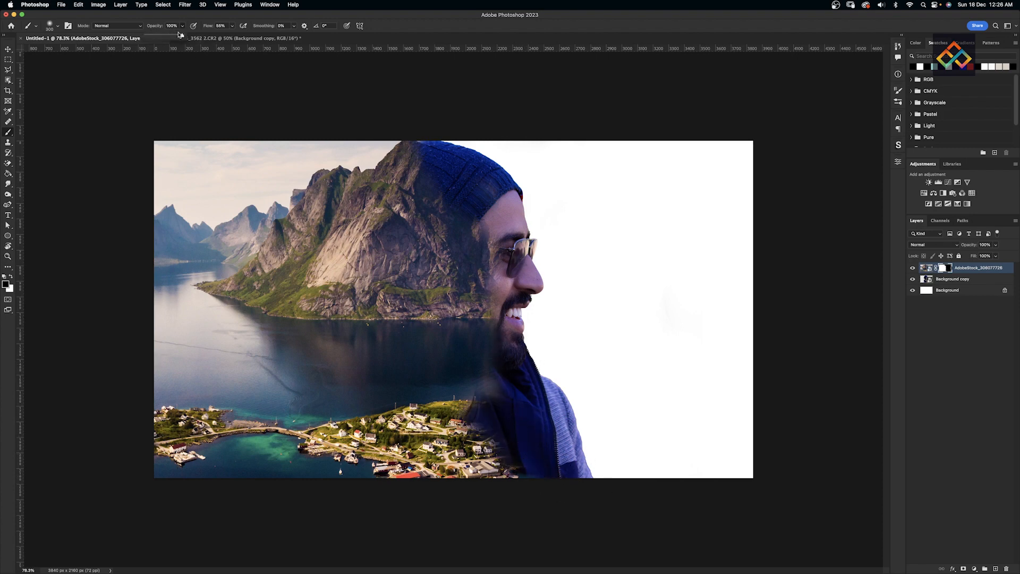
{"action": "right_click", "coordinate": [504, 248]}
{"action": "mouse_move", "coordinate": [476, 212]}
{"action": "left_mouse_down"}
{"action": "mouse_move", "coordinate": [462, 283]}
{"action": "mouse_move", "coordinate": [492, 368]}
{"action": "mouse_move", "coordinate": [430, 355]}
{"action": "mouse_move", "coordinate": [503, 389]}
{"action": "left_mouse_up"}
{"action": "key", "text": "["}
{"action": "key", "text": "x"}
{"action": "key", "text": "x"}
{"action": "mouse_move", "coordinate": [458, 425]}
{"action": "left_mouse_down"}
{"action": "mouse_move", "coordinate": [498, 460]}
{"action": "mouse_move", "coordinate": [486, 442]}
{"action": "mouse_move", "coordinate": [496, 439]}
{"action": "mouse_move", "coordinate": [491, 479]}
{"action": "mouse_move", "coordinate": [449, 483]}
{"action": "left_mouse_up"}
- Refine the mask at the mountain and beanie edge, over the cheek and beard, and at the temple
{"action": "key", "text": "x"}
{"action": "key", "text": "x"}
{"action": "key", "text": "x"}
{"action": "key", "text": "x"}
{"action": "mouse_move", "coordinate": [471, 325]}
{"action": "left_mouse_down"}
{"action": "mouse_move", "coordinate": [492, 306]}
{"action": "mouse_move", "coordinate": [491, 271]}
{"action": "left_mouse_up"}
{"action": "key", "text": "x"}
{"action": "left_click_drag", "start_coordinate": [414, 141], "coordinate": [420, 159]}
{"action": "key", "text": "x"}
{"action": "left_click_drag", "start_coordinate": [418, 155], "coordinate": [431, 233]}
{"action": "key", "text": "x"}
{"action": "left_click_drag", "start_coordinate": [410, 177], "coordinate": [410, 171]}
{"action": "left_click_drag", "start_coordinate": [462, 299], "coordinate": [482, 321]}
{"action": "key", "text": "x"}
{"action": "left_click_drag", "start_coordinate": [463, 284], "coordinate": [464, 237]}
{"action": "key", "text": "x"}
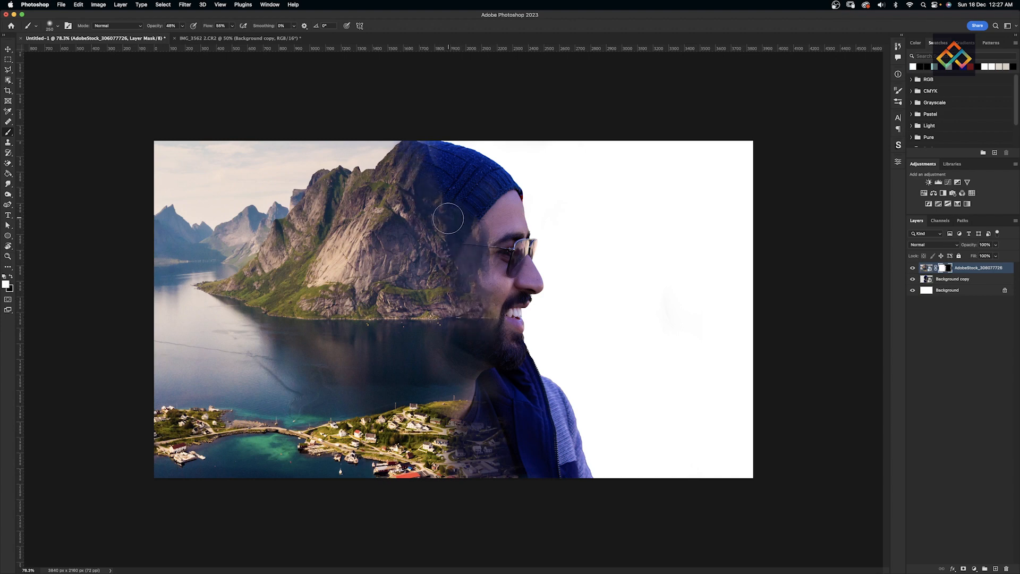
- At 82% brush opacity, refine the mountain-beanie edge and show more mountain along the face
{"action": "key", "text": "8"}
{"action": "key", "text": "2"}
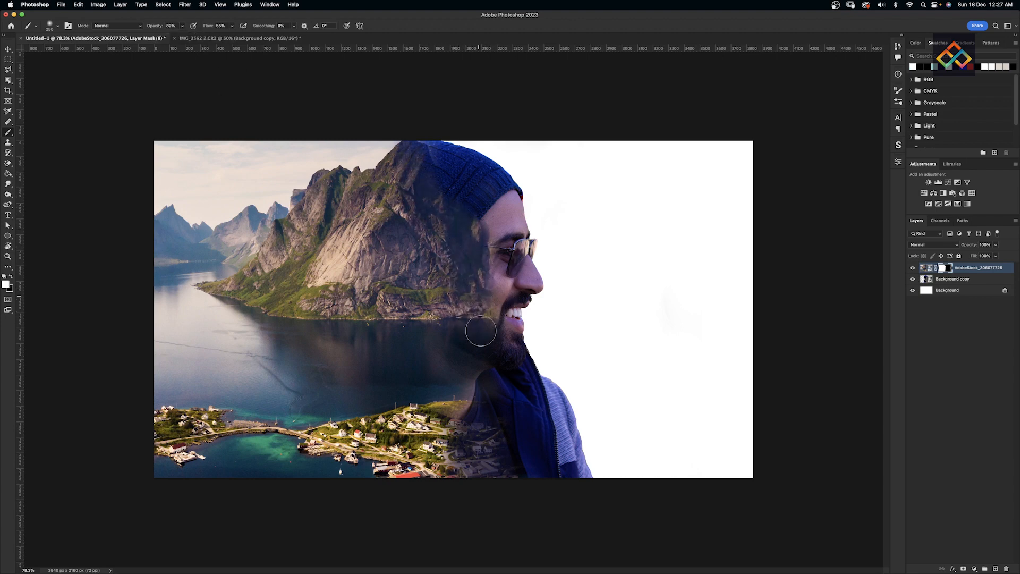
{"action": "key", "text": "x"}
{"action": "key", "text": "x"}
{"action": "key", "text": "x"}
{"action": "mouse_move", "coordinate": [436, 128]}
{"action": "left_mouse_down"}
{"action": "mouse_move", "coordinate": [399, 155]}
{"action": "mouse_move", "coordinate": [428, 157]}
{"action": "left_mouse_up"}
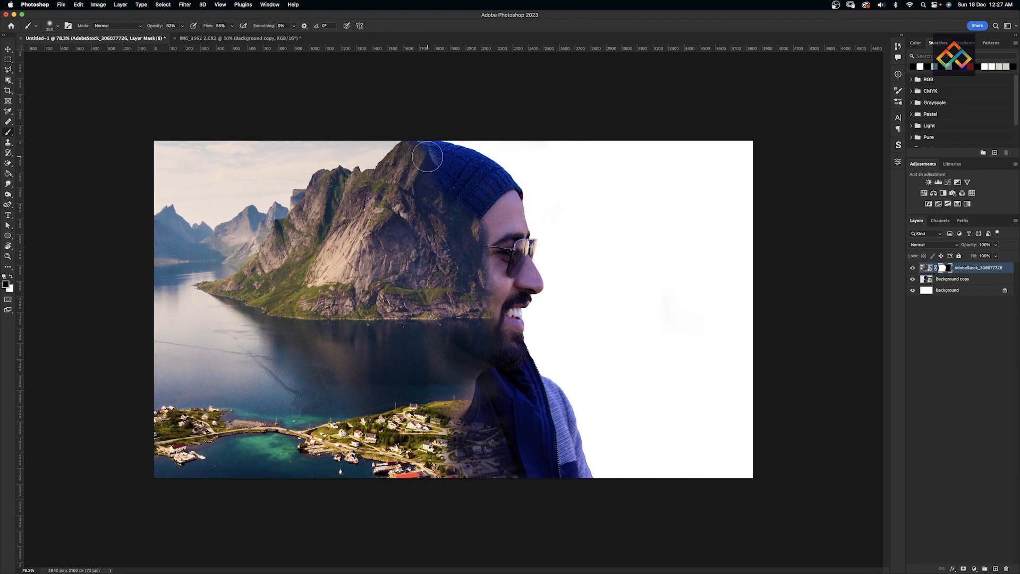
{"action": "key", "text": "x"}
{"action": "key", "text": "x"}
{"action": "left_click_drag", "start_coordinate": [485, 285], "coordinate": [482, 214]}
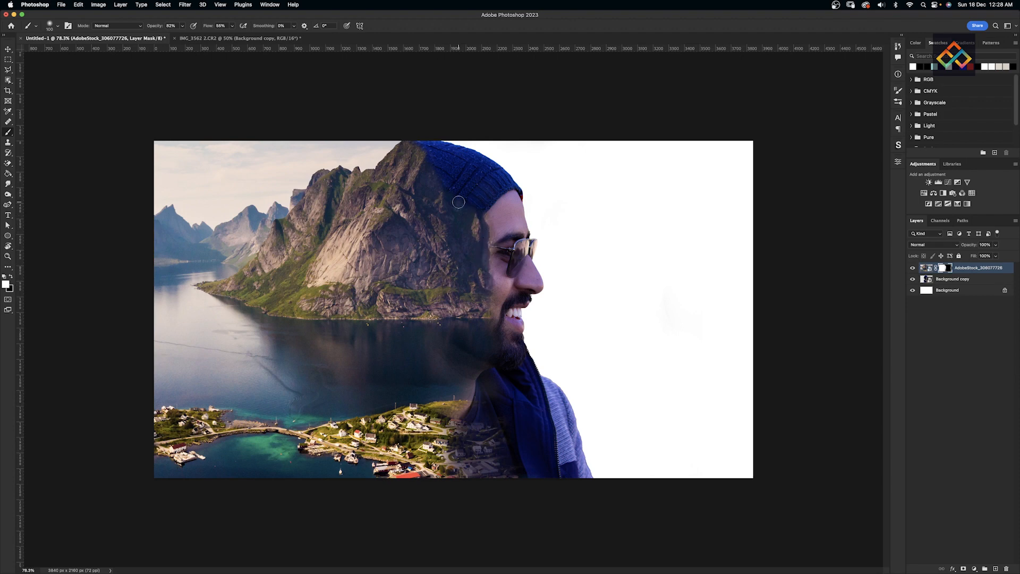
{"action": "key", "text": "x"}
- With a 250 px brush, reveal the village further over the scarf
{"action": "key", "text": "x"}
{"action": "right_click", "coordinate": [292, 239]}
{"action": "key", "text": "Return"}
{"action": "right_click", "coordinate": [431, 383]}
{"action": "key", "text": "Return"}
{"action": "mouse_move", "coordinate": [468, 387]}
{"action": "left_mouse_down"}
{"action": "mouse_move", "coordinate": [532, 470]}
{"action": "mouse_move", "coordinate": [549, 470]}
{"action": "mouse_move", "coordinate": [530, 441]}
{"action": "left_mouse_up"}
{"action": "key", "text": "x"}
{"action": "mouse_move", "coordinate": [521, 384]}
{"action": "left_mouse_down"}
{"action": "mouse_move", "coordinate": [548, 441]}
{"action": "mouse_move", "coordinate": [532, 465]}
{"action": "left_mouse_up"}
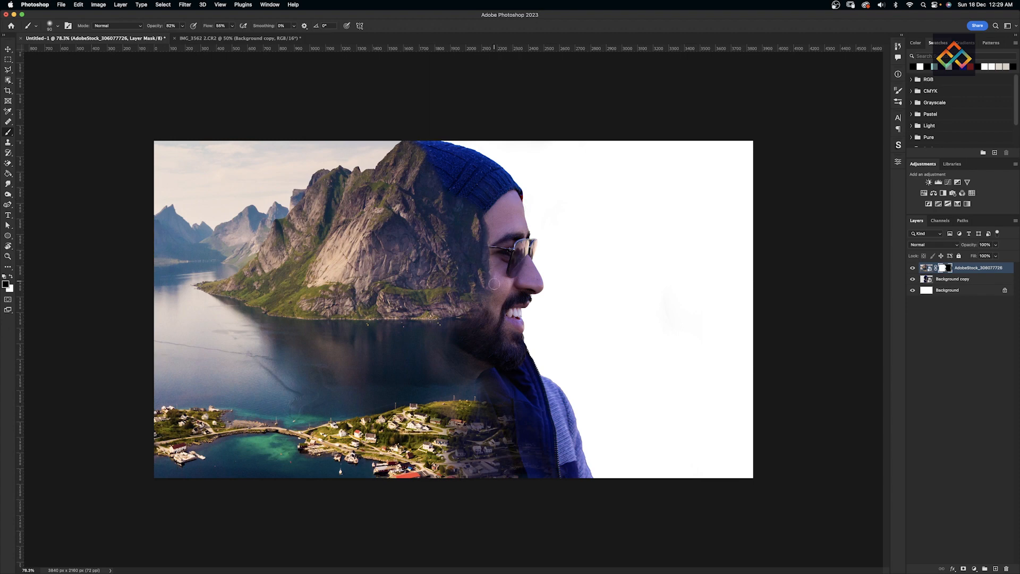
- Add a Black & White adjustment clipped to the man's layer and invert its mask to black
{"action": "key", "text": "v"}
{"action": "left_click", "coordinate": [950, 280]}
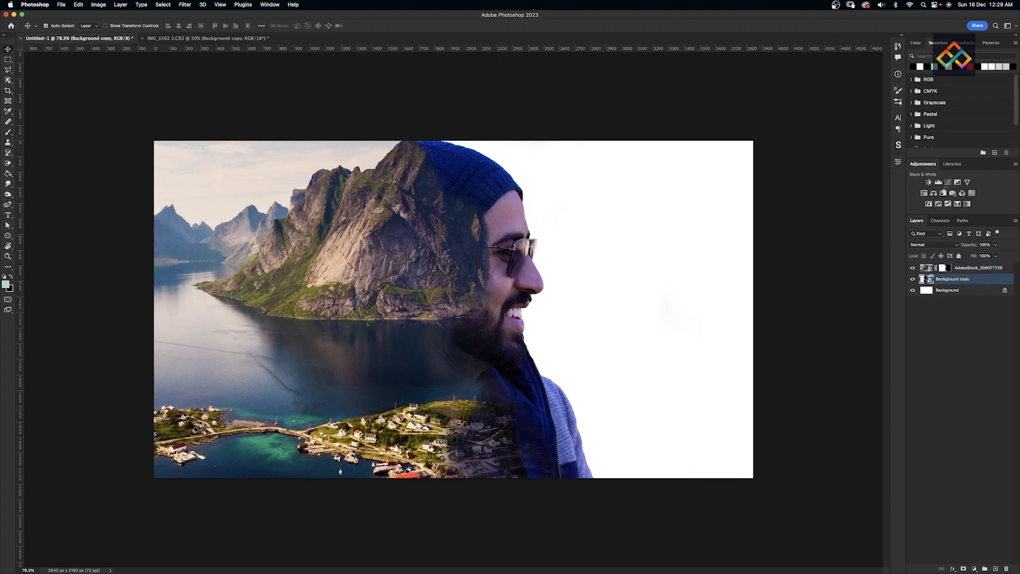
{"action": "left_click", "coordinate": [943, 193]}
{"action": "left_click", "coordinate": [830, 294]}
{"action": "left_click", "coordinate": [876, 158]}
{"action": "key", "text": "super+i"}
- Pick a 125 px Soft Round brush and load, then clear, a selection of the man's outline
{"action": "key", "text": "b"}
{"action": "right_click", "coordinate": [518, 232]}
{"action": "double_click", "coordinate": [563, 327]}
{"action": "left_click", "coordinate": [926, 292], "text": "super"}
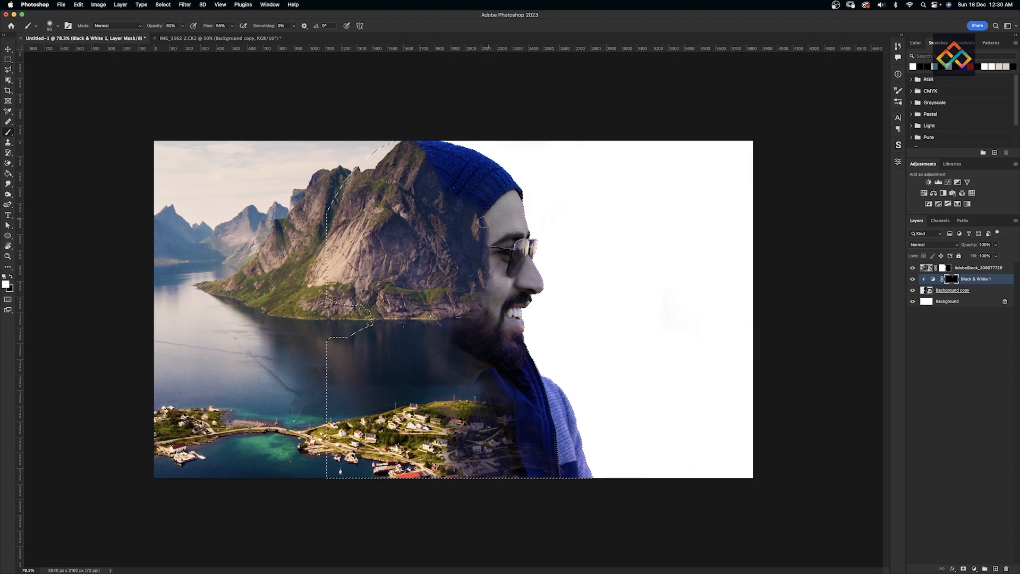
{"action": "key", "text": "bracketright"}
{"action": "key", "text": "bracketright"}
{"action": "key", "text": "super+d"}
- Paint the landscape mask to reveal more of the face near the temple
{"action": "left_click", "coordinate": [945, 268]}
{"action": "key", "text": "x"}
{"action": "mouse_move", "coordinate": [477, 234]}
{"action": "left_mouse_down"}
{"action": "mouse_move", "coordinate": [473, 217]}
{"action": "mouse_move", "coordinate": [475, 281]}
{"action": "mouse_move", "coordinate": [449, 284]}
{"action": "mouse_move", "coordinate": [438, 314]}
{"action": "mouse_move", "coordinate": [425, 314]}
{"action": "mouse_move", "coordinate": [452, 234]}
{"action": "left_mouse_up"}
{"action": "key", "text": "x"}
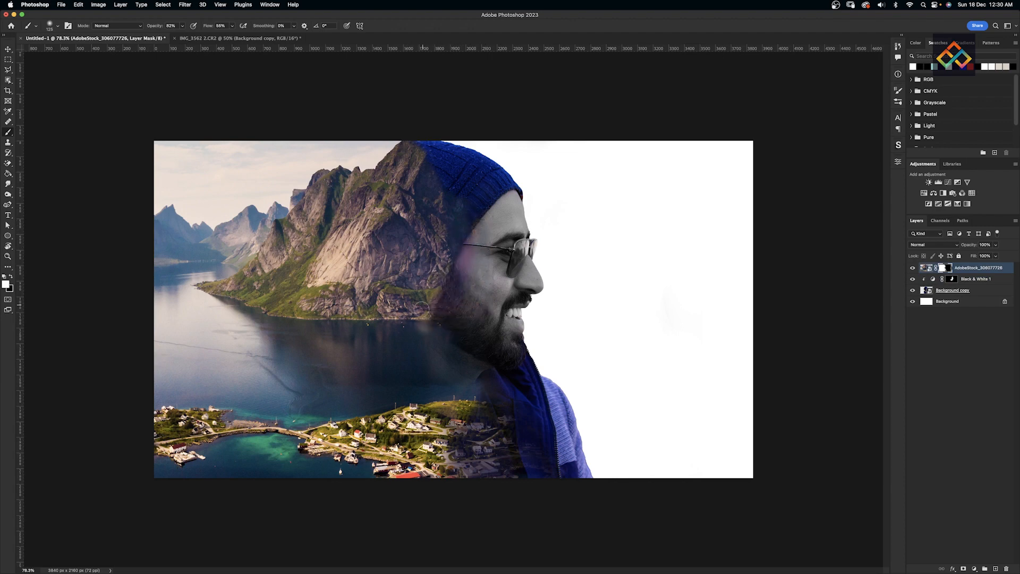
{"action": "left_click", "coordinate": [952, 280]}
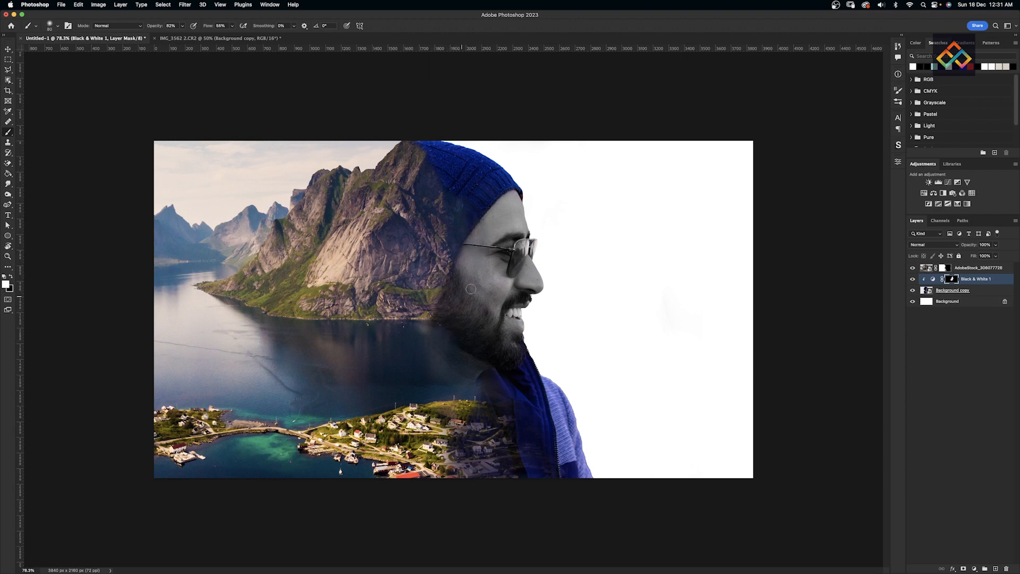
- Paint the mountain layer's mask along the beard and beanie edges, swapping black and white
{"action": "left_click", "coordinate": [945, 268]}
{"action": "key", "text": "x"}
{"action": "mouse_move", "coordinate": [423, 308]}
{"action": "left_mouse_down"}
{"action": "mouse_move", "coordinate": [438, 268]}
{"action": "mouse_move", "coordinate": [447, 276]}
{"action": "left_mouse_up"}
{"action": "key", "text": "x"}
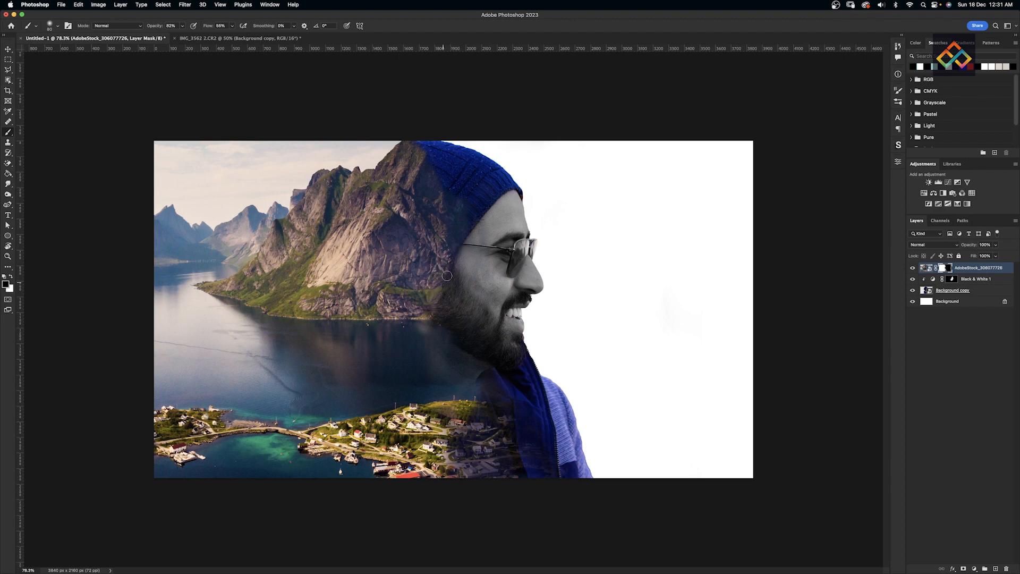
{"action": "key", "text": "x"}
{"action": "left_click_drag", "start_coordinate": [425, 326], "coordinate": [437, 283]}
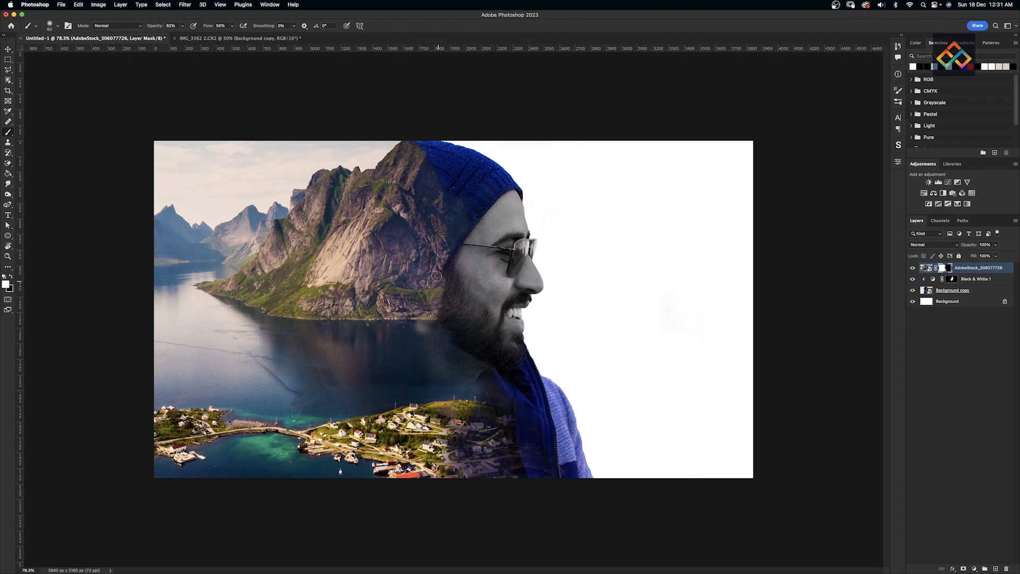
{"action": "key", "text": "x"}
{"action": "left_click_drag", "start_coordinate": [468, 229], "coordinate": [488, 213]}
{"action": "left_click", "coordinate": [948, 301]}
- Add a light grey Solid Color fill layer (#c7c7c7) above the Background
{"action": "left_click", "coordinate": [974, 569]}
{"action": "left_click", "coordinate": [978, 389]}
{"action": "mouse_move", "coordinate": [573, 371]}
{"action": "left_mouse_down"}
{"action": "mouse_move", "coordinate": [570, 397]}
{"action": "mouse_move", "coordinate": [569, 366]}
{"action": "left_mouse_up"}
{"action": "left_click", "coordinate": [753, 345]}
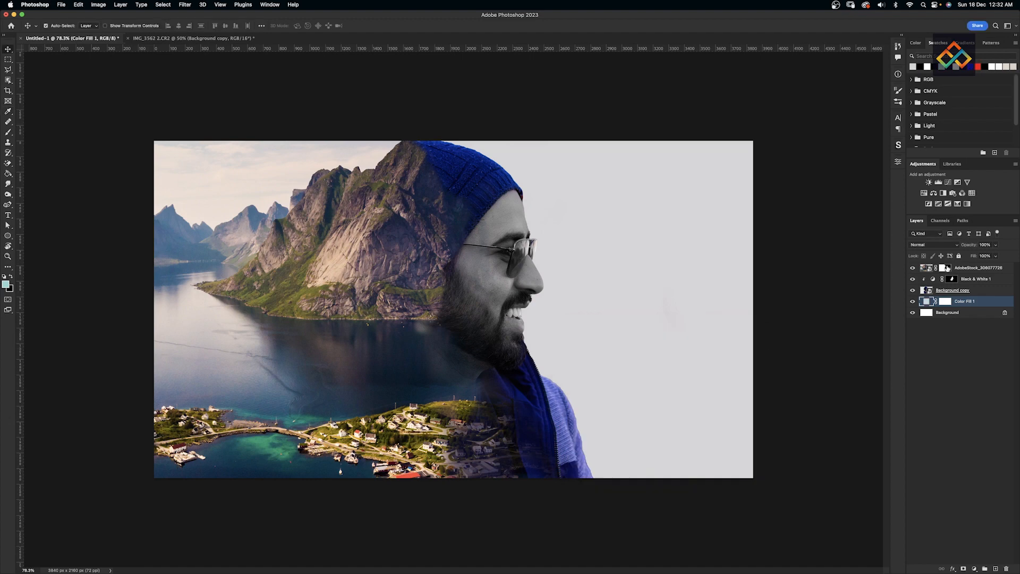
- Paint the mountain layer's mask with a 170 px brush at 42% opacity over the beanie's top-left edge
{"action": "left_click", "coordinate": [949, 268]}
{"action": "key", "text": "b"}
{"action": "key", "text": "bracketright"}
{"action": "key", "text": "bracketright"}
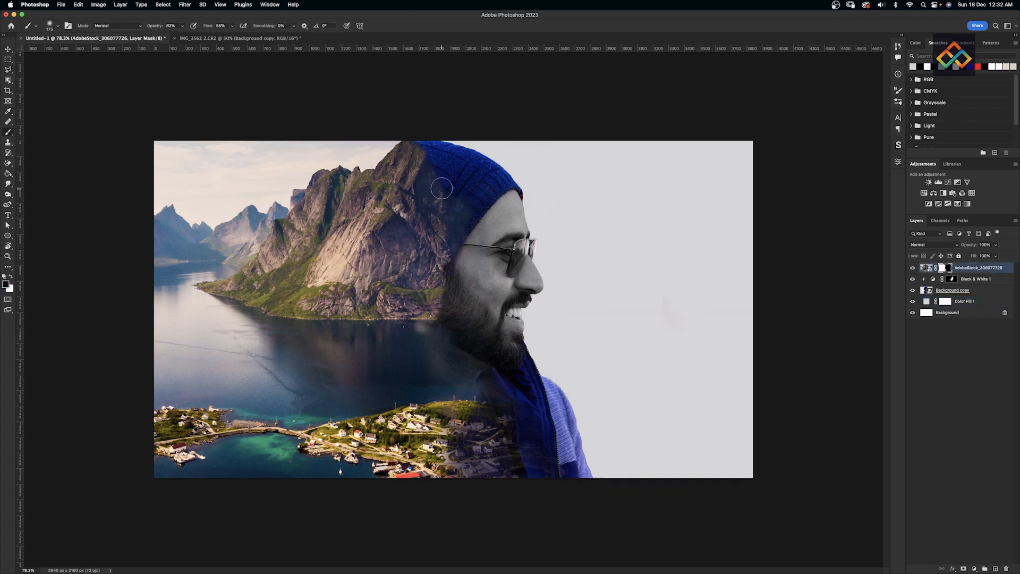
{"action": "type", "text": "42"}
{"action": "left_click_drag", "start_coordinate": [426, 159], "coordinate": [428, 160]}
{"action": "key", "text": "x"}
- Nudge the three selected composite layers left by two Shift+Left steps
{"action": "key", "text": "v"}
{"action": "left_click", "coordinate": [970, 291], "text": "shift"}
{"action": "key", "text": "shift+Left"}
{"action": "key", "text": "shift+Left"}
{"action": "key", "text": "shift+Left"}
{"action": "key", "text": "shift+Left"}
{"action": "key", "text": "shift+Left"}
{"action": "key", "text": "shift+Left"}
{"action": "key", "text": "shift+Left"}
{"action": "key", "text": "shift+Left"}
{"action": "key", "text": "shift+Left"}
{"action": "key", "text": "shift+Left"}
{"action": "key", "text": "shift+Left"}
{"action": "key", "text": "shift+Left"}
{"action": "key", "text": "shift+Left"}
{"action": "key", "text": "shift+Left"}
{"action": "key", "text": "shift+Left"}
{"action": "key", "text": "shift+Left"}
{"action": "key", "text": "shift+Left"}
{"action": "key", "text": "shift+Left"}
{"action": "key", "text": "shift+Left"}
{"action": "key", "text": "shift+Left"}
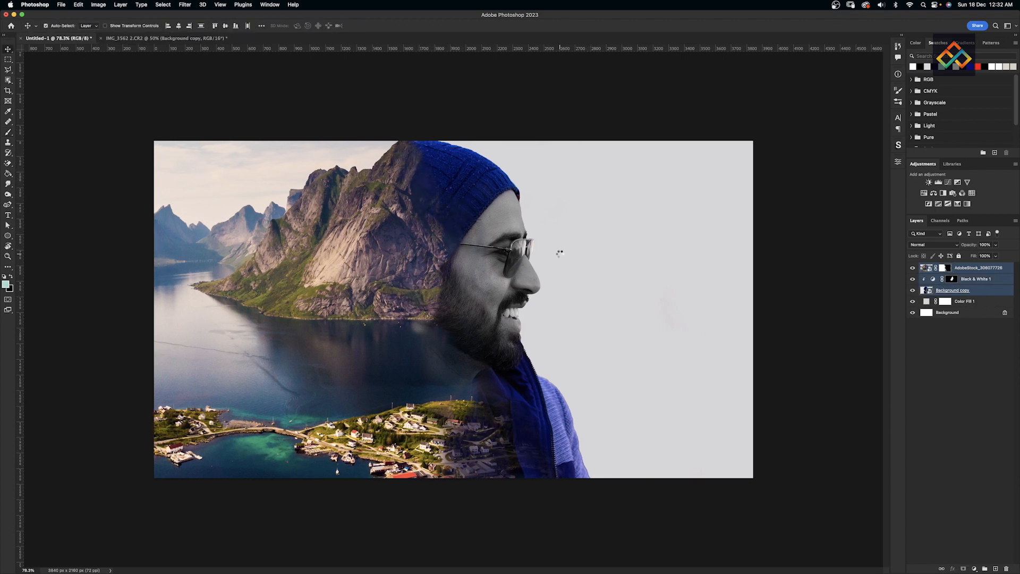
{"action": "key", "text": "shift+Left"}
{"action": "key", "text": "shift+Left"}
{"action": "key", "text": "shift+Left"}
{"action": "key", "text": "shift+Left"}
{"action": "key", "text": "shift+Left"}
{"action": "key", "text": "shift+Left"}
{"action": "key", "text": "shift+Left"}
{"action": "key", "text": "shift+Left"}
{"action": "key", "text": "shift+Left"}
{"action": "key", "text": "shift+Left"}
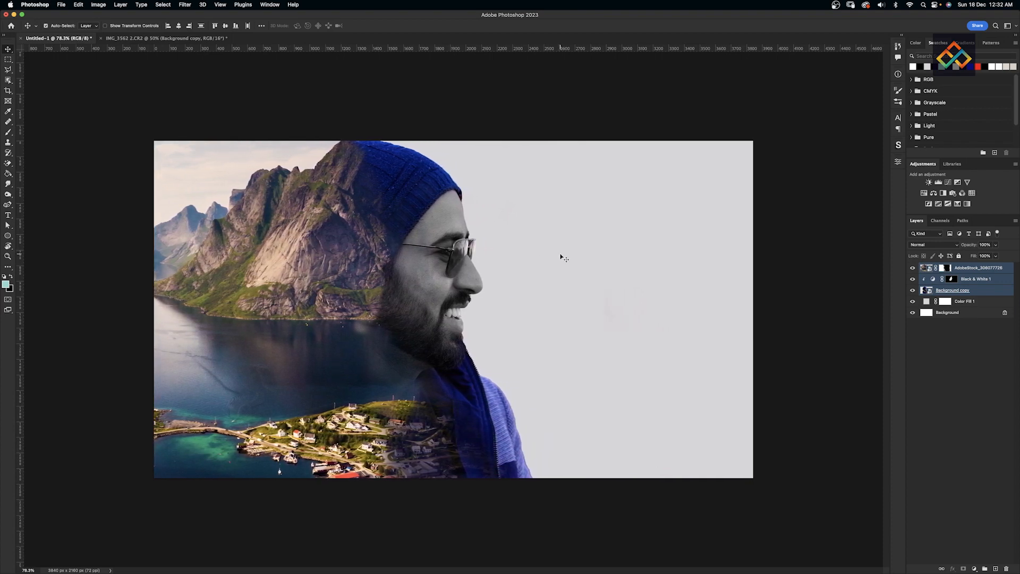
{"action": "left_click", "coordinate": [528, 517]}
{"action": "left_click", "coordinate": [926, 292]}
- Load the portrait layer's outline as a selection and zoom in on the face edge
{"action": "left_click", "coordinate": [923, 292], "text": "super"}
{"action": "left_click", "coordinate": [163, 4]}
{"action": "mouse_move", "coordinate": [185, 125]}
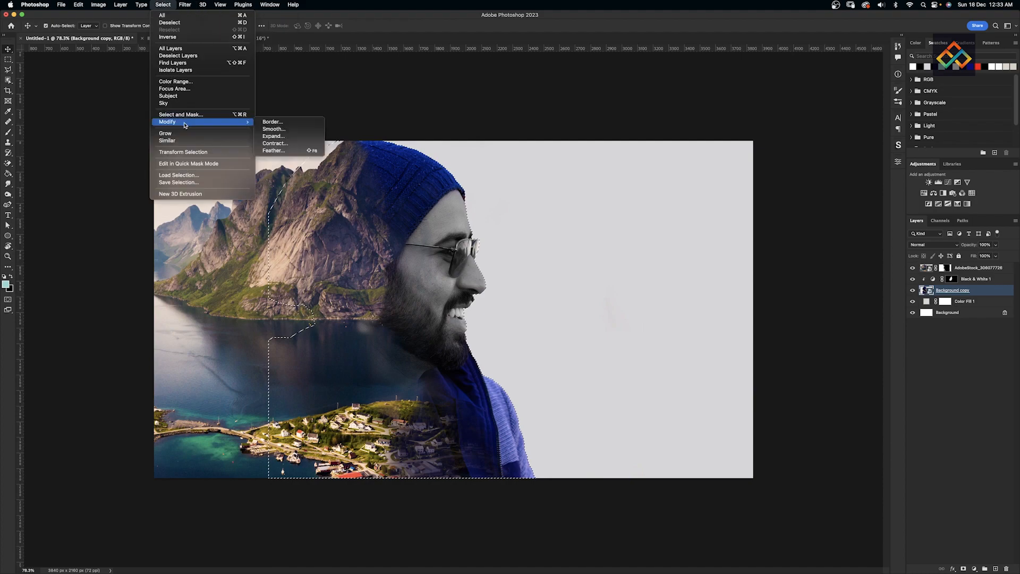
{"action": "left_click", "coordinate": [276, 131]}
{"action": "key", "text": "Return"}
{"action": "key", "text": "super+shift+i"}
{"action": "key", "text": "super+plus"}
{"action": "key", "text": "super+plus"}
{"action": "key", "text": "super+plus"}
{"action": "key", "text": "super+plus"}
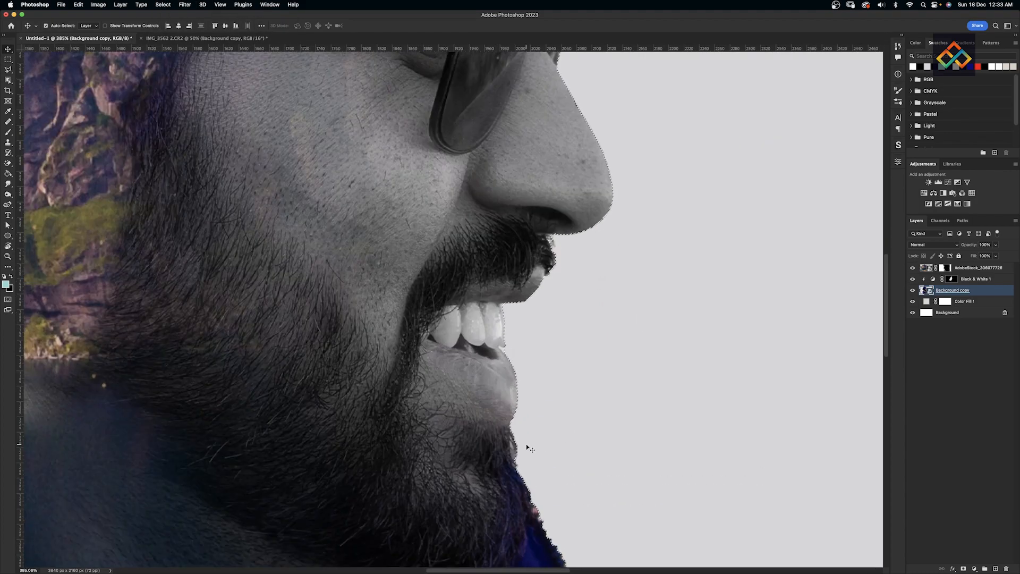
{"action": "scroll", "coordinate": [526, 445], "scroll_direction": "down", "scroll_amount": 5}
{"action": "scroll", "coordinate": [526, 444], "scroll_direction": "right", "scroll_amount": 3}
- Contract the portrait selection and turn it into a layer mask on Background copy
{"action": "left_click", "coordinate": [163, 4]}
{"action": "mouse_move", "coordinate": [223, 122]}
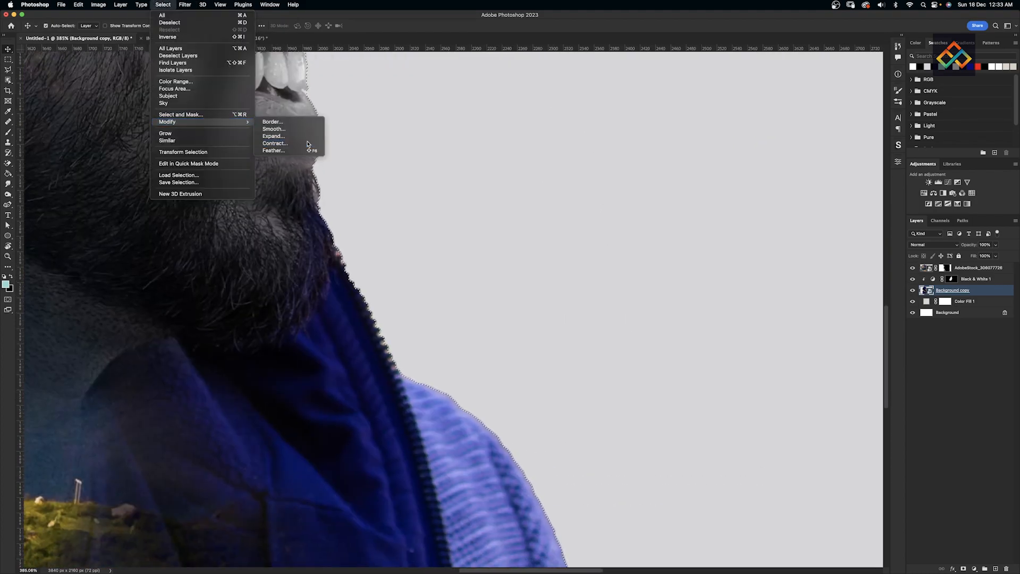
{"action": "left_click", "coordinate": [307, 144]}
{"action": "left_click", "coordinate": [492, 264]}
{"action": "key", "text": "super+minus"}
{"action": "key", "text": "super+minus"}
{"action": "left_click", "coordinate": [963, 569]}
{"action": "key", "text": "super+z"}
{"action": "scroll", "coordinate": [510, 334], "scroll_direction": "down", "scroll_amount": 3}
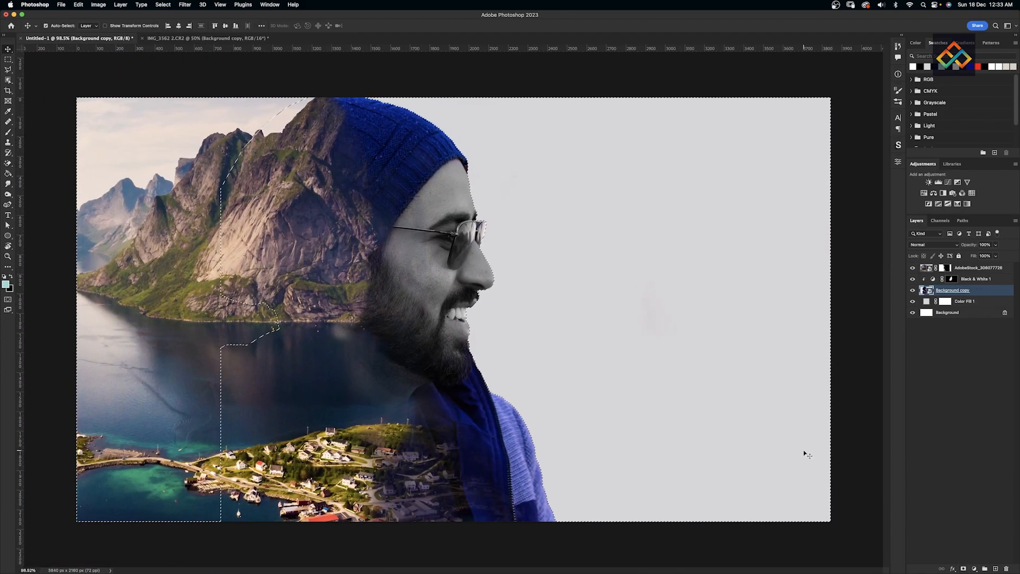
{"action": "left_click", "coordinate": [964, 568]}
- Reload the previous selection and contract it slightly on the portrait's mask
{"action": "left_click", "coordinate": [925, 290]}
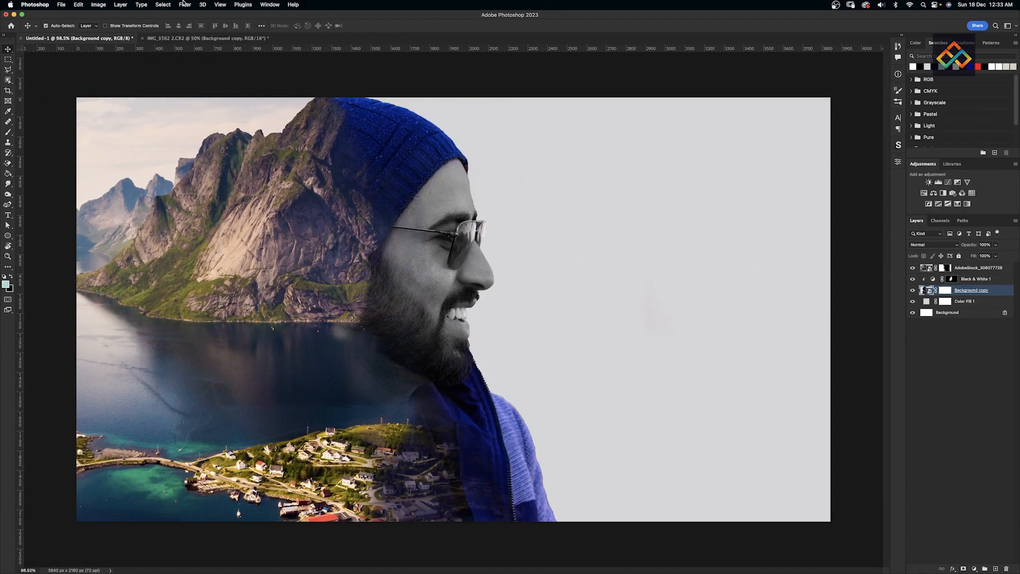
{"action": "left_click", "coordinate": [162, 4]}
{"action": "key", "text": "shift+super+d"}
{"action": "left_click", "coordinate": [946, 291]}
{"action": "left_click", "coordinate": [163, 4]}
{"action": "mouse_move", "coordinate": [201, 122]}
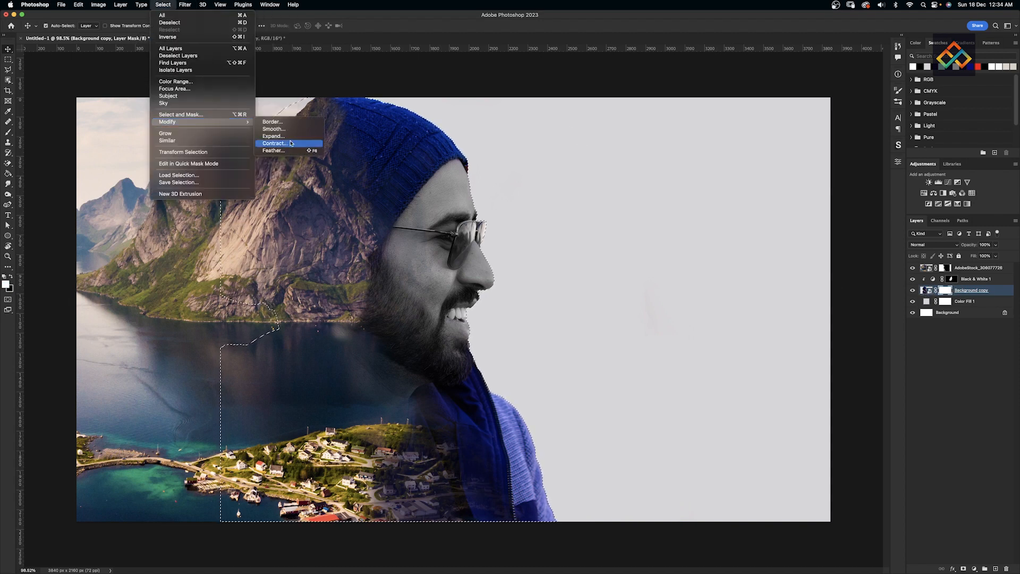
{"action": "left_click", "coordinate": [290, 145]}
{"action": "key", "text": "Return"}
- Brush black on the portrait mask to tidy its edge along the beard and jacket
{"action": "key", "text": "b"}
{"action": "key", "text": "x"}
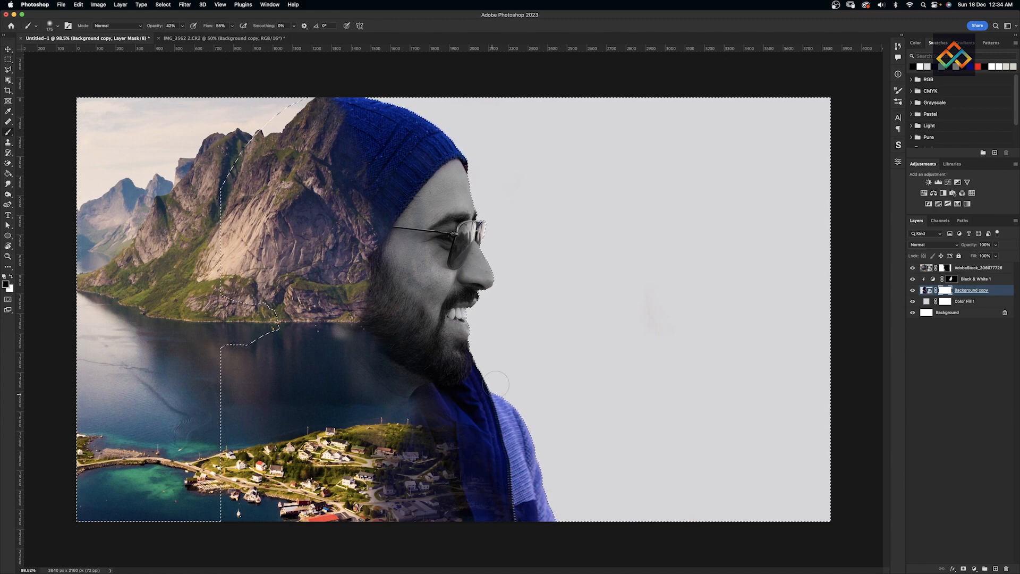
{"action": "key", "text": "super+h"}
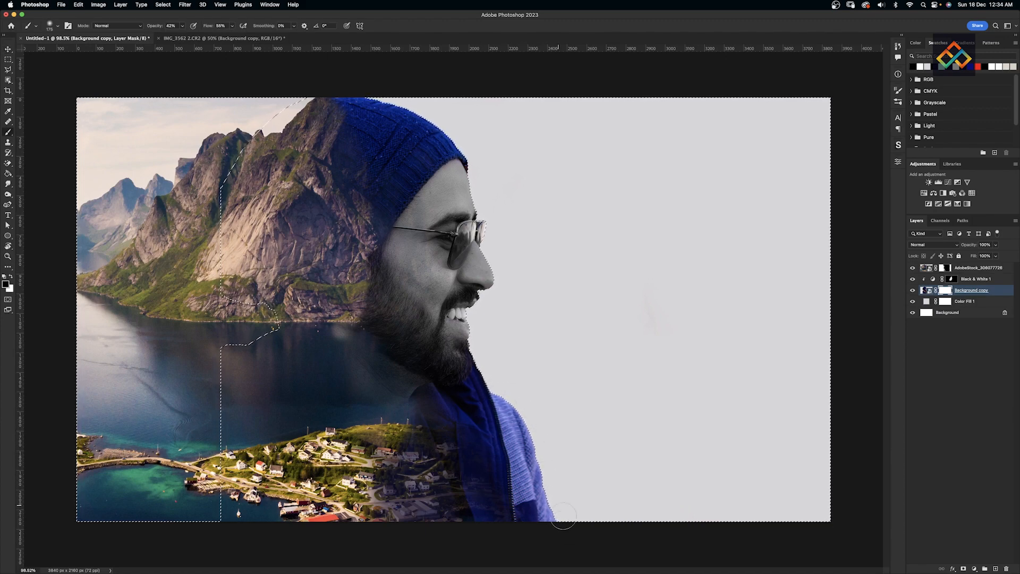
{"action": "key", "text": "super+plus"}
{"action": "key", "text": "super+plus"}
{"action": "left_click_drag", "start_coordinate": [542, 424], "coordinate": [308, 222]}
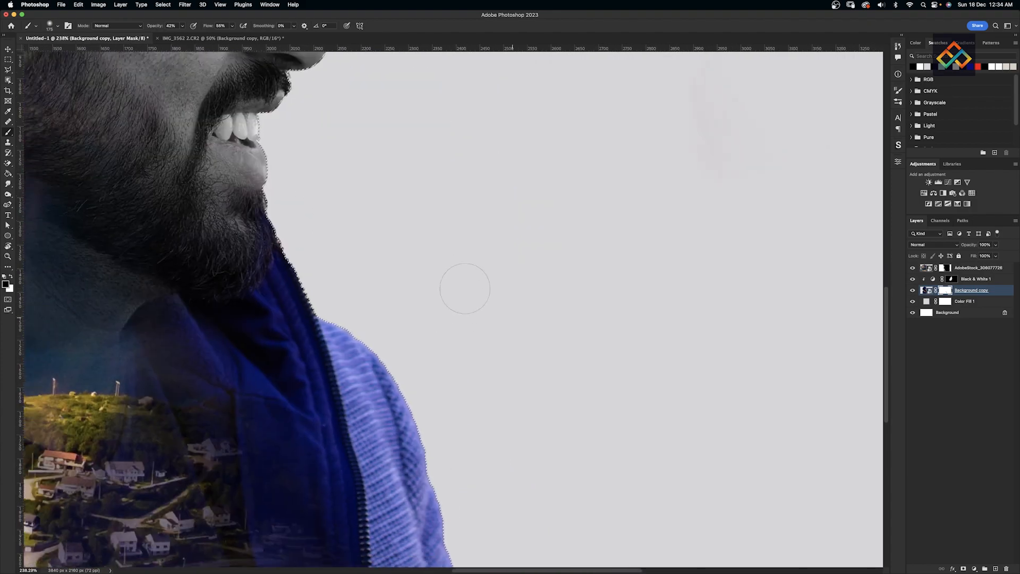
{"action": "key", "text": "super+0"}
{"action": "left_click", "coordinate": [927, 291]}
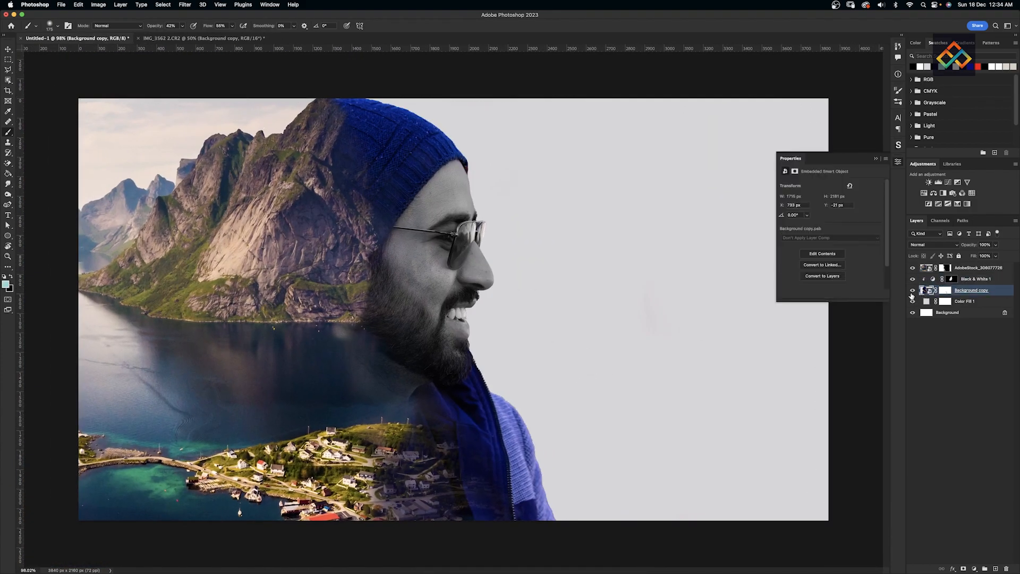
- Duplicate Background copy with Ctrl+J and give the copy a 6.2 px Gaussian Blur
{"action": "key", "text": "super+j"}
{"action": "left_click", "coordinate": [925, 291], "text": "super"}
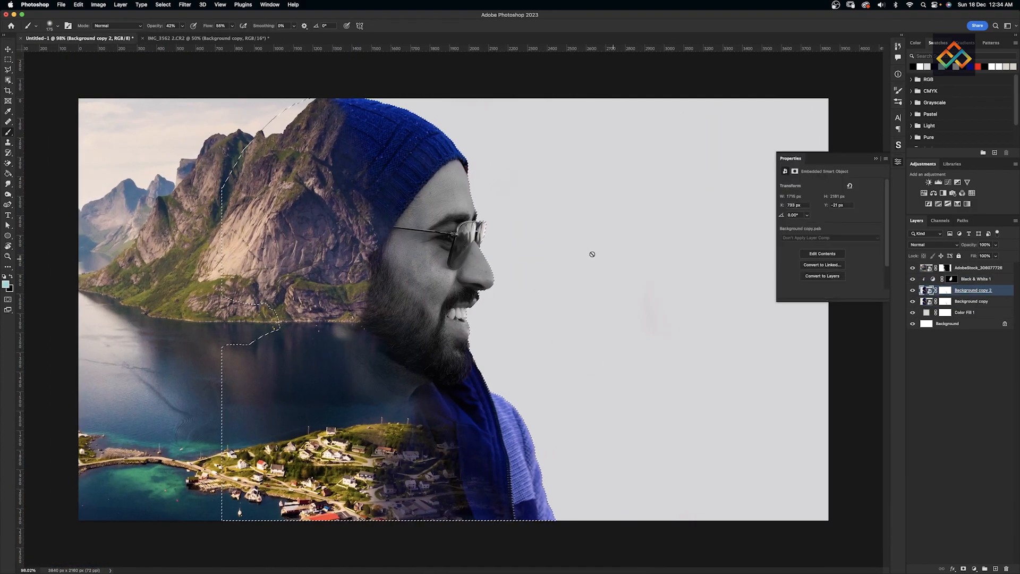
{"action": "key", "text": "super+d"}
{"action": "left_click", "coordinate": [185, 5]}
{"action": "mouse_move", "coordinate": [202, 104]}
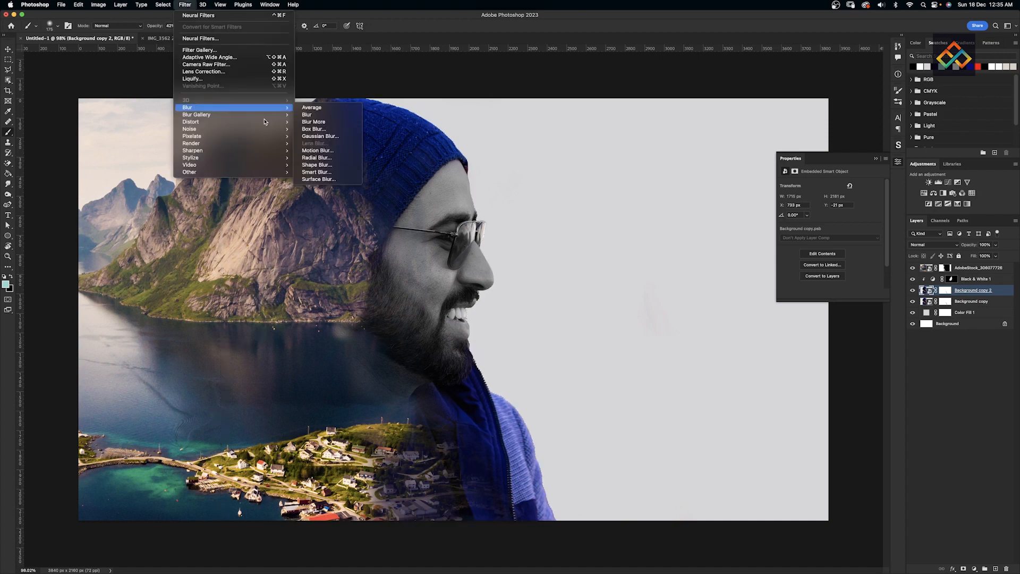
{"action": "left_click", "coordinate": [324, 137]}
{"action": "left_click_drag", "start_coordinate": [470, 274], "coordinate": [479, 275]}
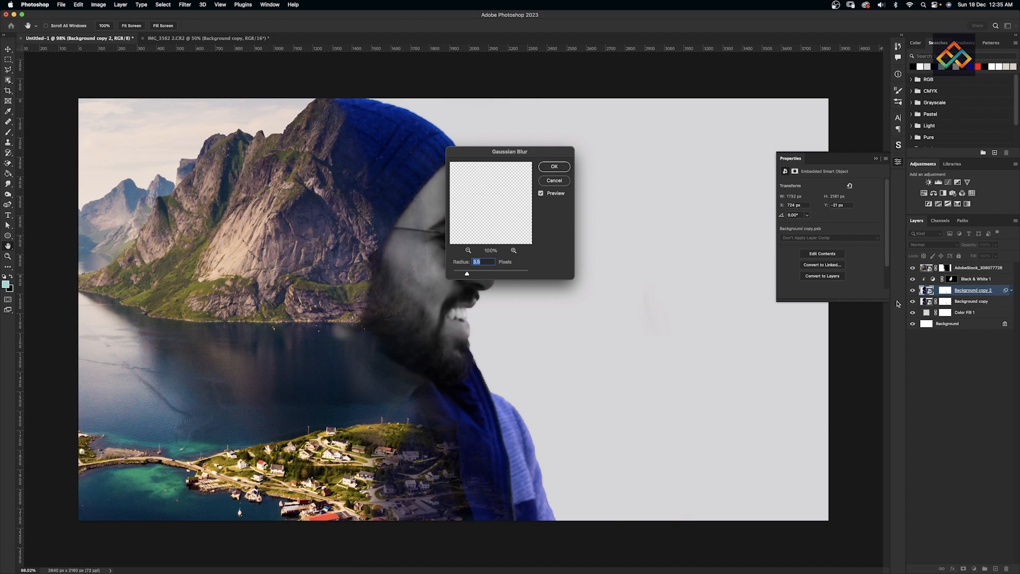
{"action": "key", "text": "Return"}
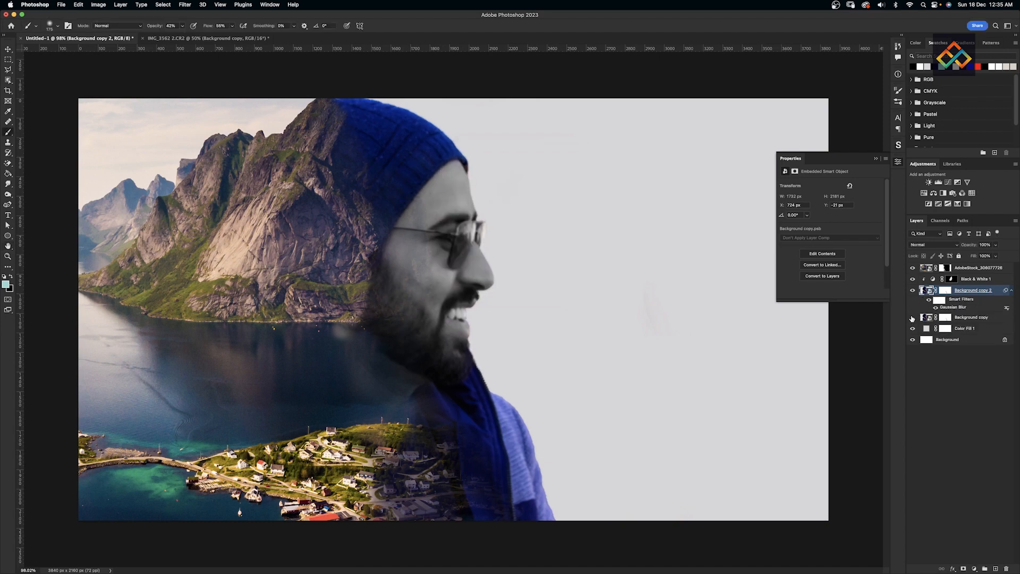
{"action": "left_click", "coordinate": [941, 299]}
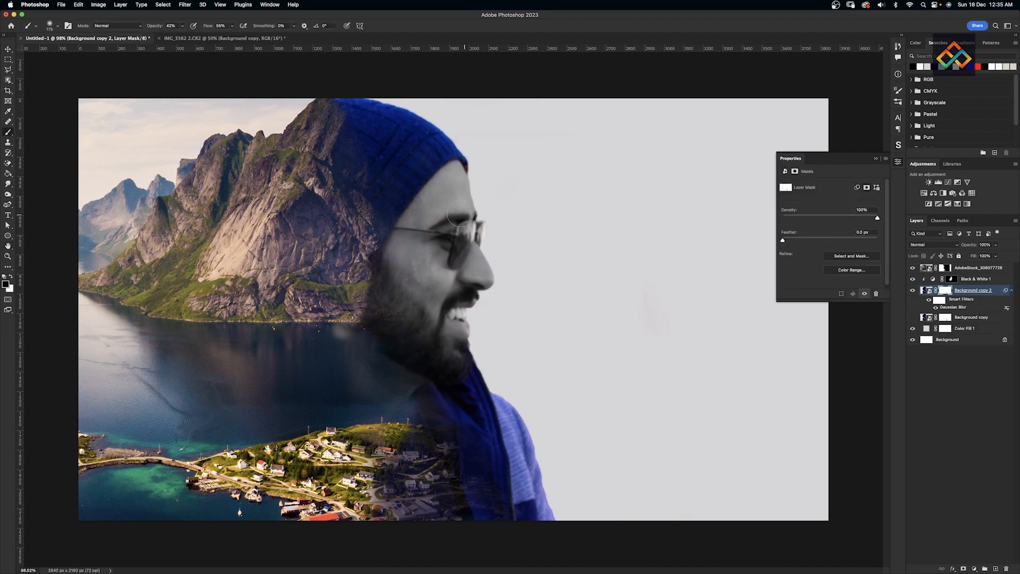
- Invert Background copy 2's mask to hide the blur, then paint the masks in white and black
{"action": "key", "text": "super+i"}
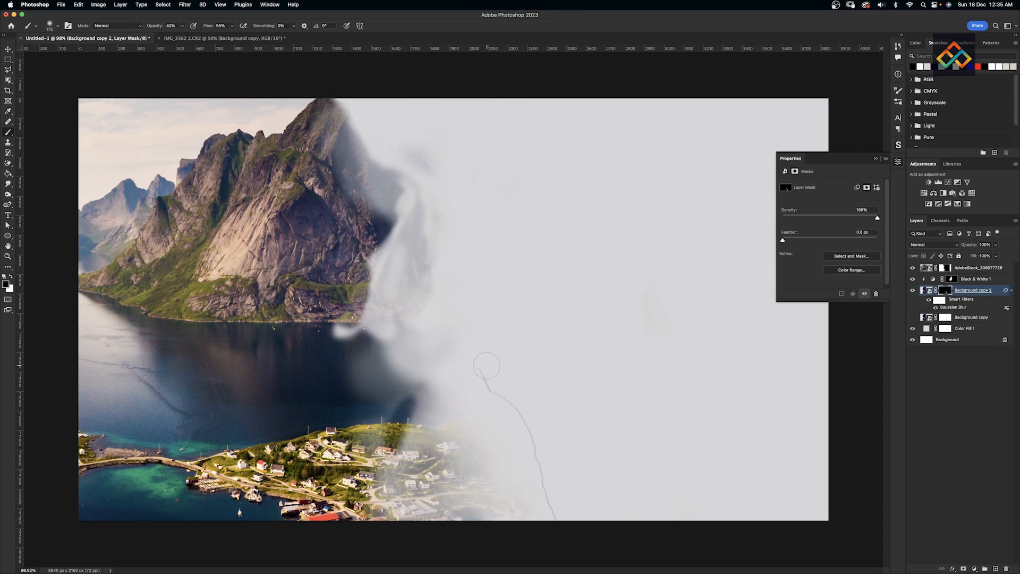
{"action": "key", "text": "x"}
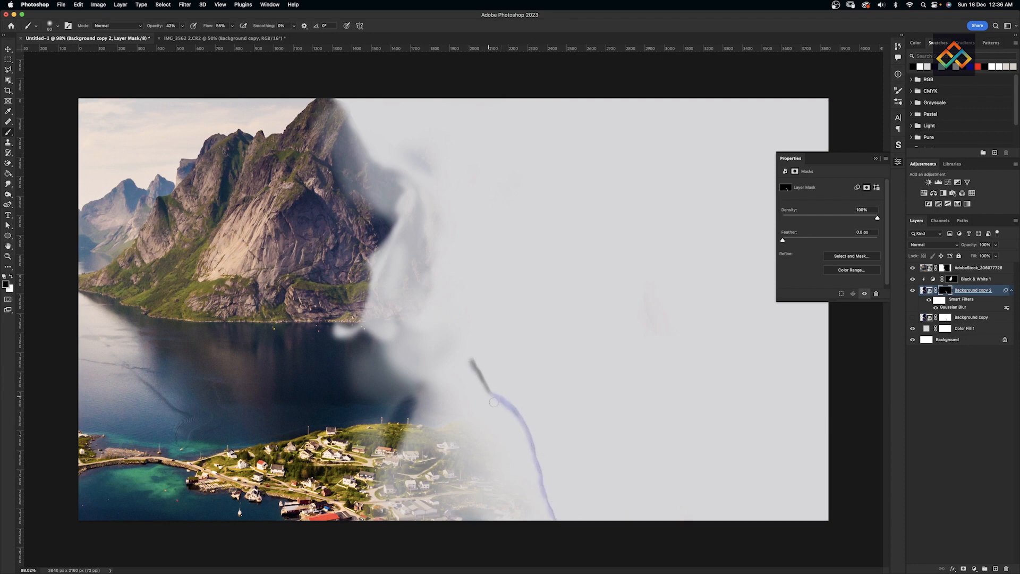
{"action": "left_click", "coordinate": [913, 318]}
{"action": "left_click", "coordinate": [945, 318]}
{"action": "key", "text": "x"}
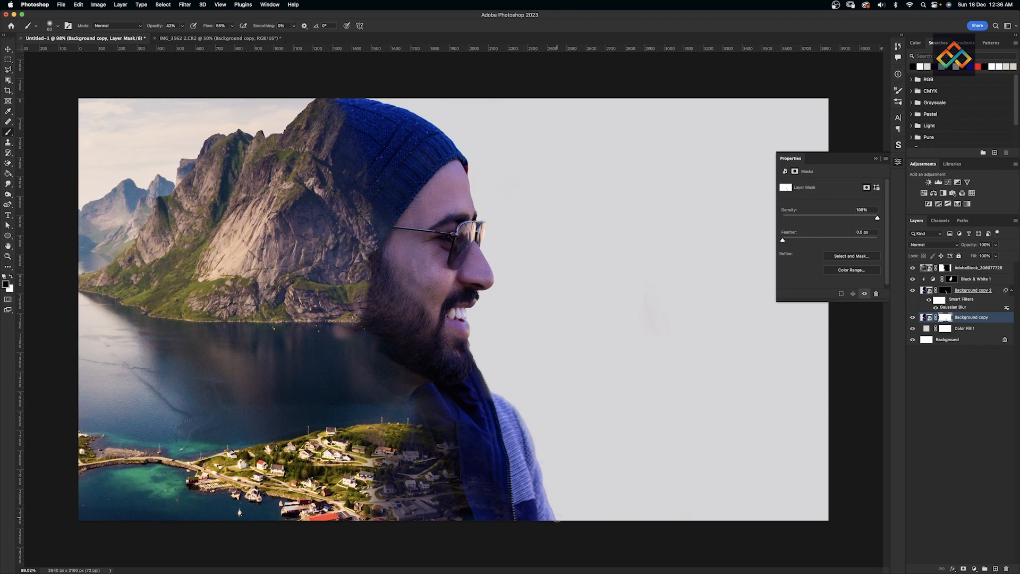
{"action": "key", "text": "alt+bracketright"}
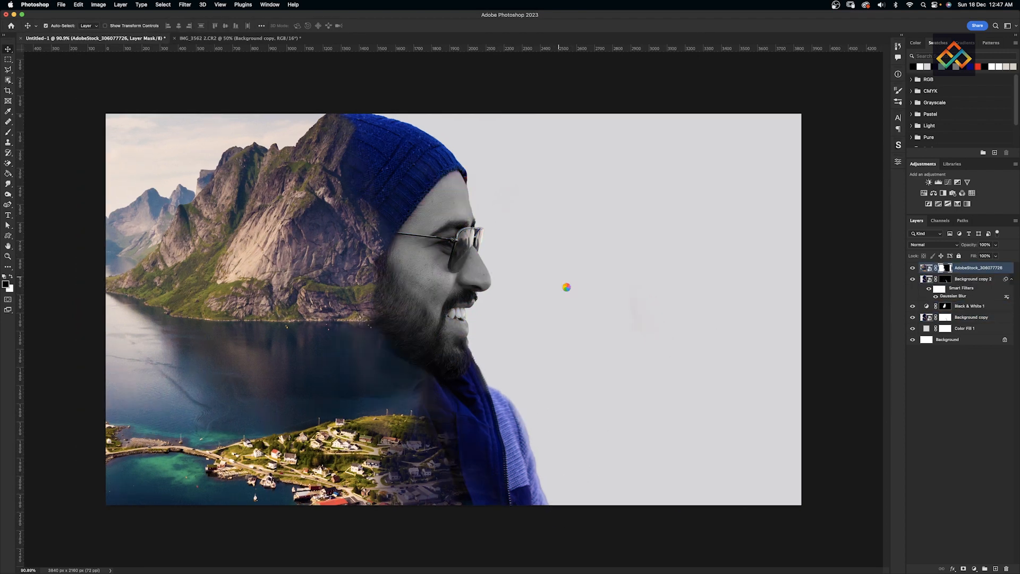
- Type the title 'Peace' and enlarge it into the space right of the face
{"action": "type", "text": "thnocentric"}
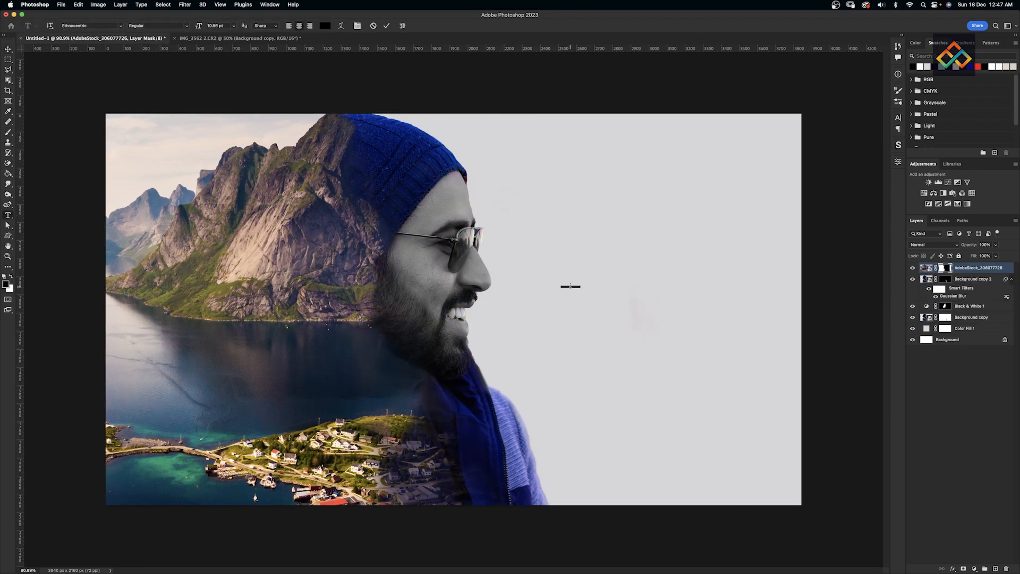
{"action": "type", "text": "Peace"}
{"action": "key", "text": "super+Return"}
{"action": "key", "text": "v"}
{"action": "key", "text": "super+t"}
{"action": "left_click_drag", "start_coordinate": [577, 284], "coordinate": [744, 255]}
{"action": "mouse_move", "coordinate": [682, 277]}
{"action": "left_mouse_down"}
{"action": "mouse_move", "coordinate": [686, 270]}
{"action": "mouse_move", "coordinate": [688, 291]}
{"action": "left_mouse_up"}
{"action": "key", "text": "Return"}
- Browse script fonts for Peace in the Character panel's font list
{"action": "left_click", "coordinate": [898, 117]}
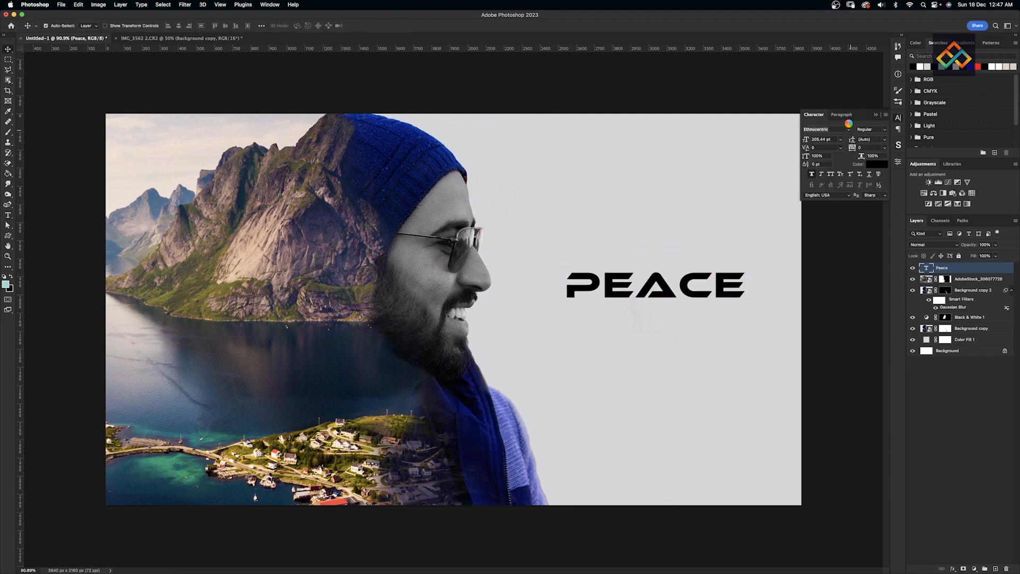
{"action": "left_click", "coordinate": [848, 128]}
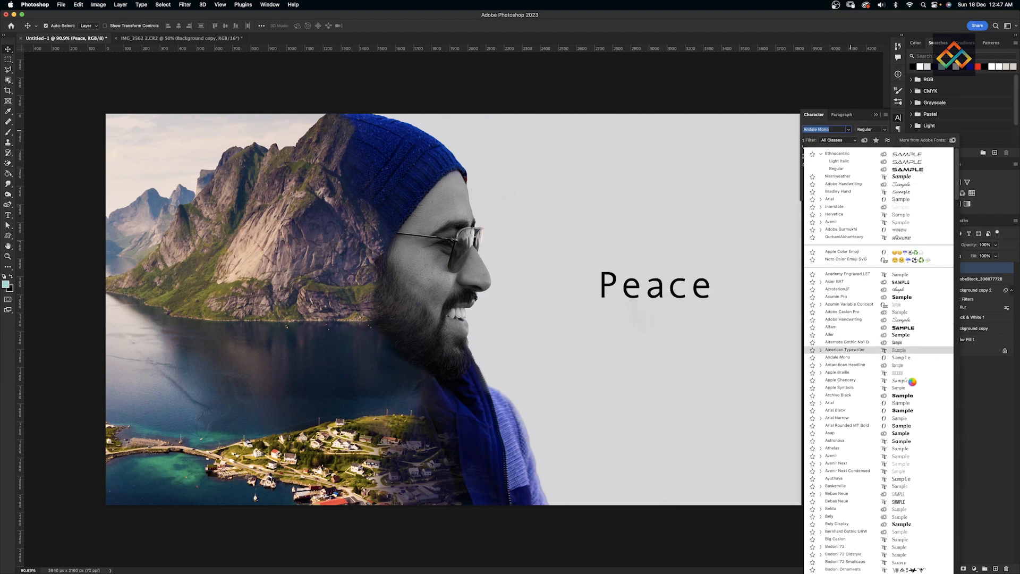
{"action": "scroll", "coordinate": [901, 270], "scroll_direction": "down", "scroll_amount": 5}
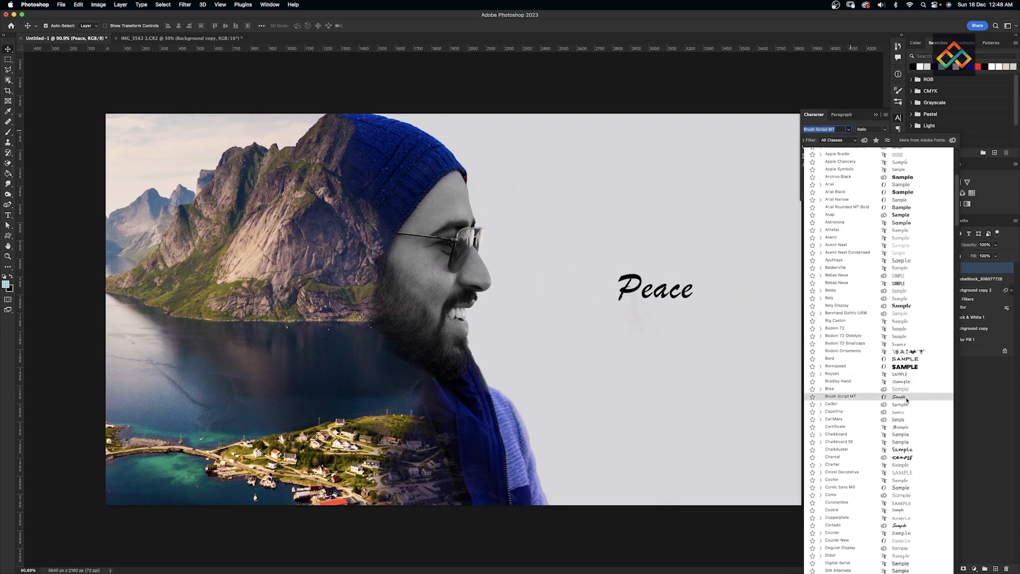
{"action": "scroll", "coordinate": [907, 400], "scroll_direction": "down", "scroll_amount": 1}
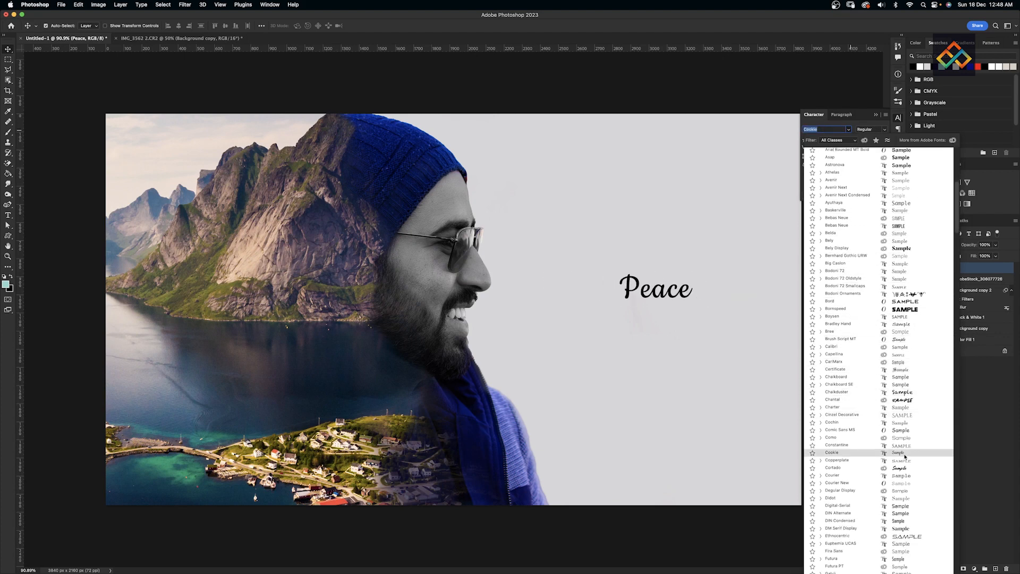
{"action": "scroll", "coordinate": [902, 457], "scroll_direction": "down", "scroll_amount": 3}
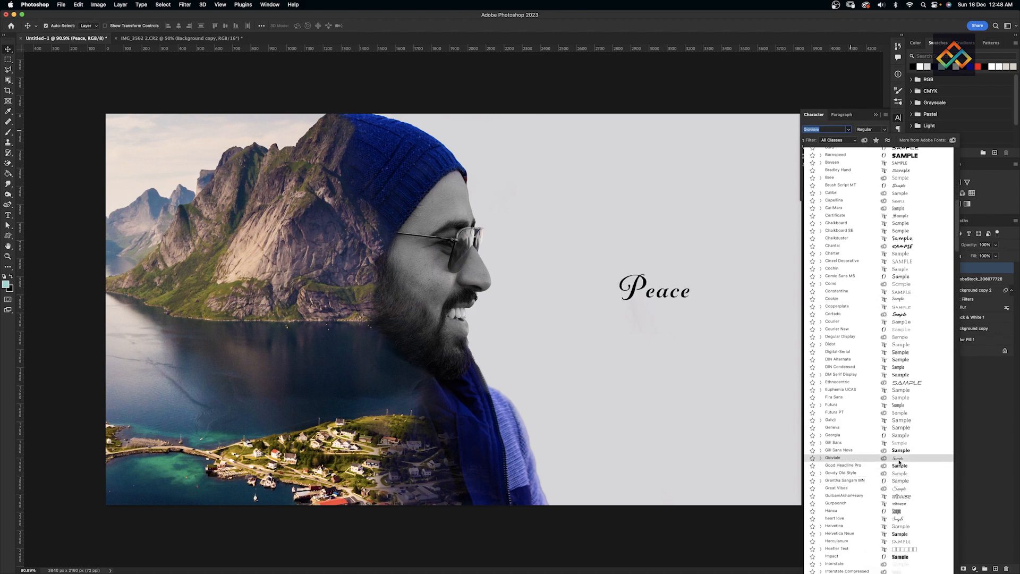
{"action": "scroll", "coordinate": [898, 513], "scroll_direction": "down", "scroll_amount": 5}
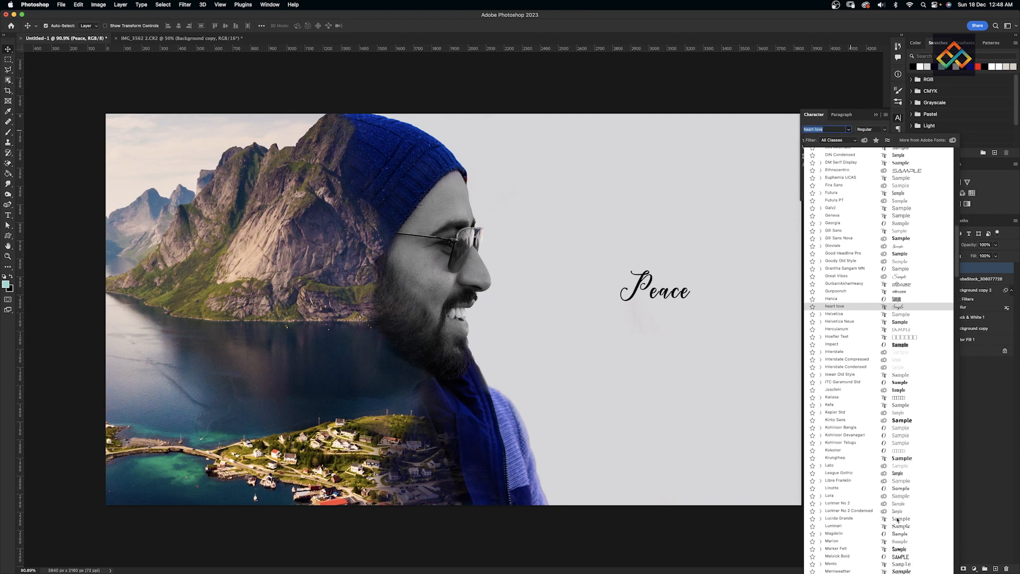
- Set the Peace title in Gioviale Bold, keeping its capital P
{"action": "left_click", "coordinate": [898, 176]}
{"action": "left_click", "coordinate": [884, 129]}
{"action": "left_click", "coordinate": [878, 135]}
{"action": "key", "text": "t"}
{"action": "left_click_drag", "start_coordinate": [645, 291], "coordinate": [618, 289]}
{"action": "type", "text": "p"}
{"action": "key", "text": "super+z"}
{"action": "key", "text": "super+Return"}
- Enlarge Peace to about 185% and keep its letter spacing at -20
{"action": "key", "text": "super+t"}
{"action": "left_click_drag", "start_coordinate": [691, 313], "coordinate": [749, 313]}
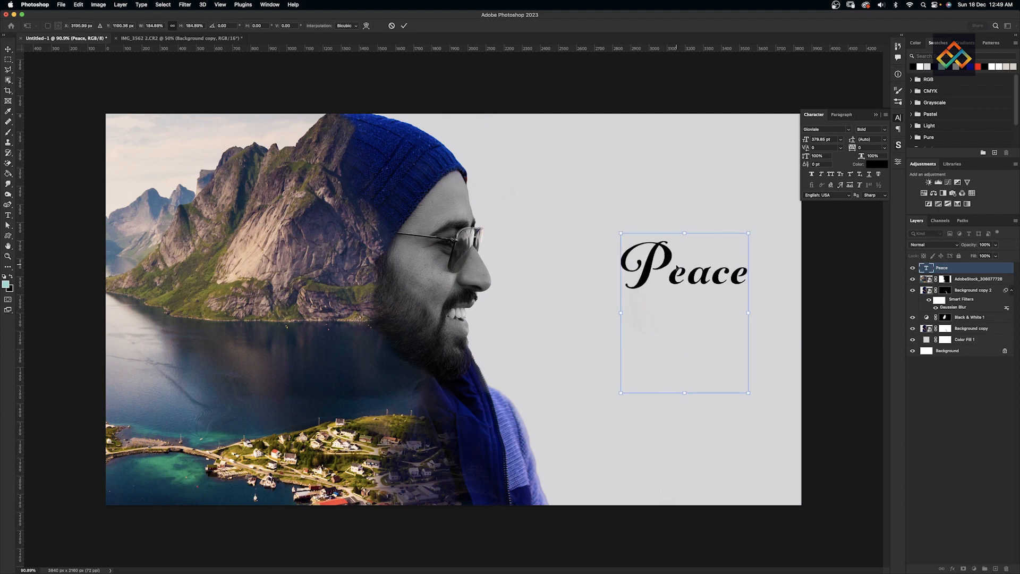
{"action": "left_click_drag", "start_coordinate": [677, 269], "coordinate": [664, 306]}
{"action": "key", "text": "Return"}
{"action": "key", "text": "shift+Down"}
{"action": "key", "text": "shift+Down"}
{"action": "key", "text": "shift+Up"}
{"action": "key", "text": "shift+Up"}
- Place the Birds-PNG-Pic flock above Peace and select both layers
{"action": "left_click", "coordinate": [109, 554]}
{"action": "left_click_drag", "start_coordinate": [735, 282], "coordinate": [698, 261]}
{"action": "key", "text": "Return"}
{"action": "left_click", "coordinate": [709, 299]}
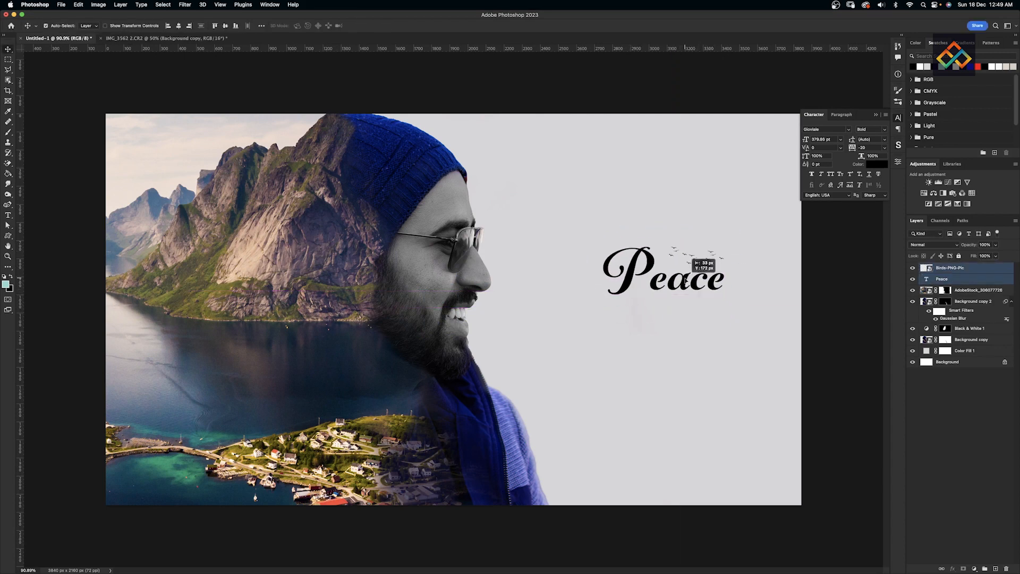
- Add the subtitle 'The Smile of Nature' below Peace and enlarge it
{"action": "key", "text": "t"}
{"action": "left_click", "coordinate": [596, 413]}
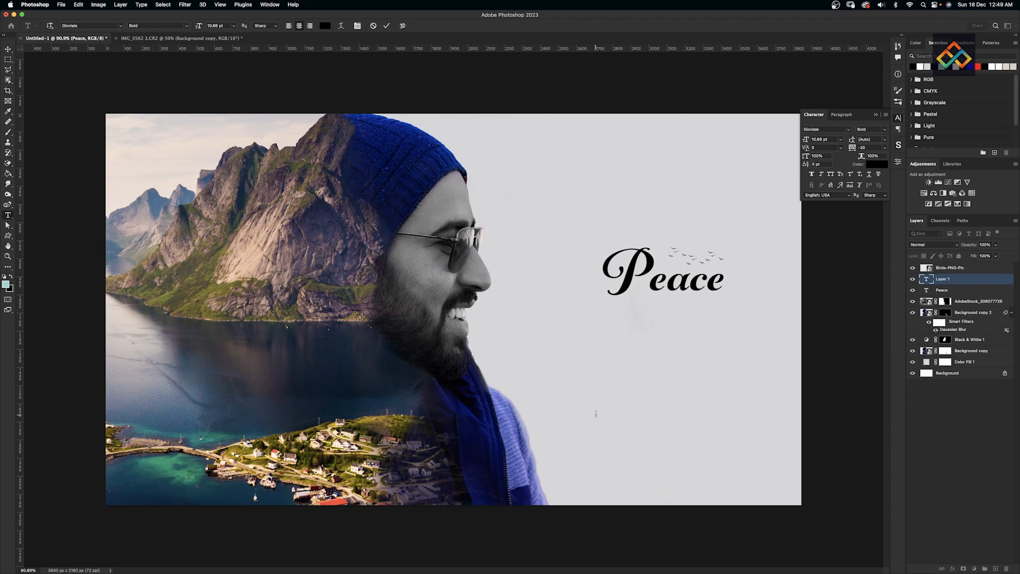
{"action": "key", "text": "super+Return"}
{"action": "key", "text": "v"}
{"action": "key", "text": "super+t"}
{"action": "left_click_drag", "start_coordinate": [602, 412], "coordinate": [741, 379]}
{"action": "key", "text": "Return"}
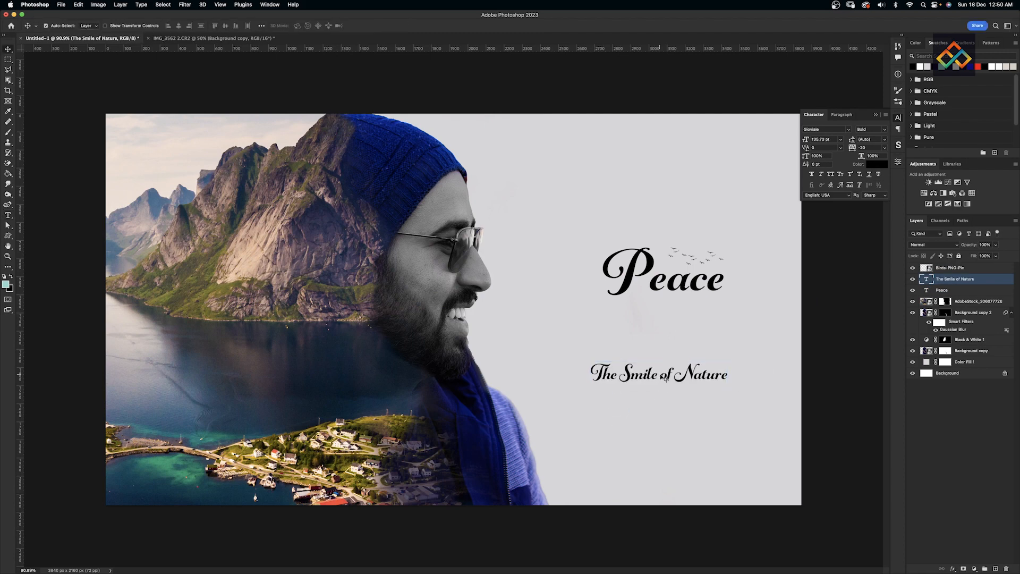
- Set the subtitle in Bernhard Gothic URW Extra Light and move it just beneath Peace
{"action": "left_click", "coordinate": [849, 130]}
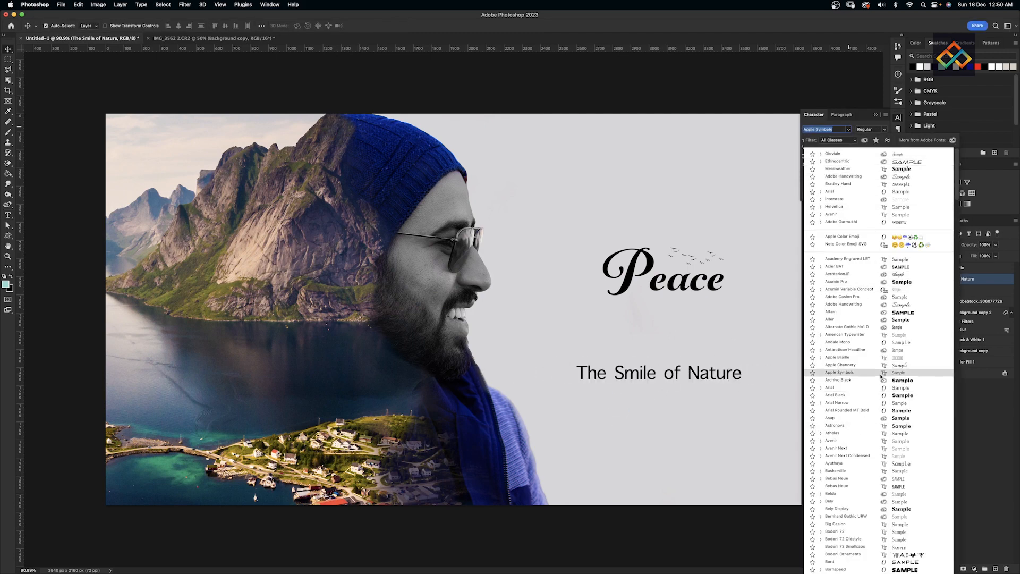
{"action": "scroll", "coordinate": [882, 376], "scroll_direction": "down", "scroll_amount": 3}
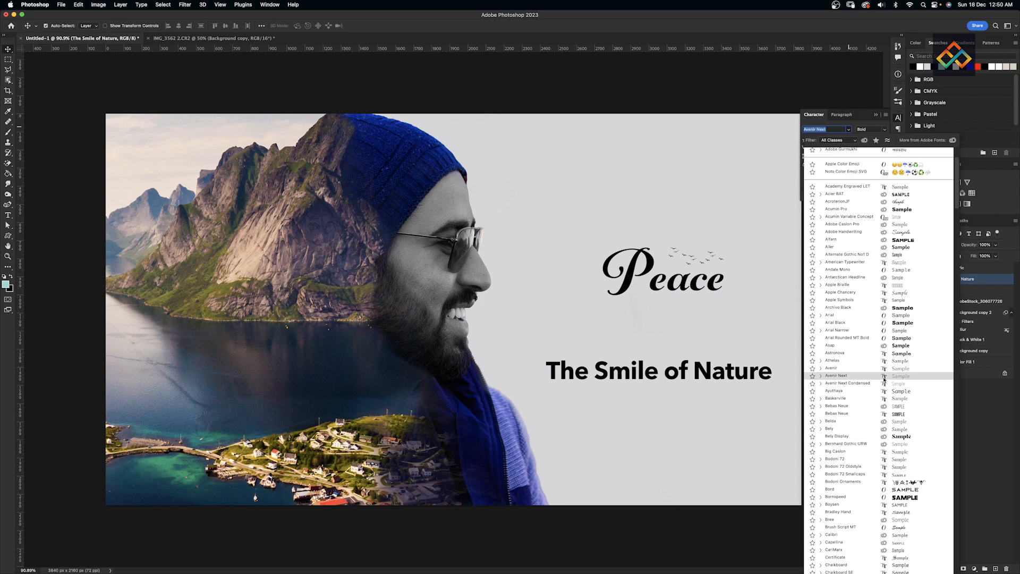
{"action": "left_click", "coordinate": [902, 443]}
{"action": "left_click_drag", "start_coordinate": [663, 379], "coordinate": [665, 315]}
- Try olive, green and bright lime colours for the Peace title
{"action": "left_click", "coordinate": [675, 283]}
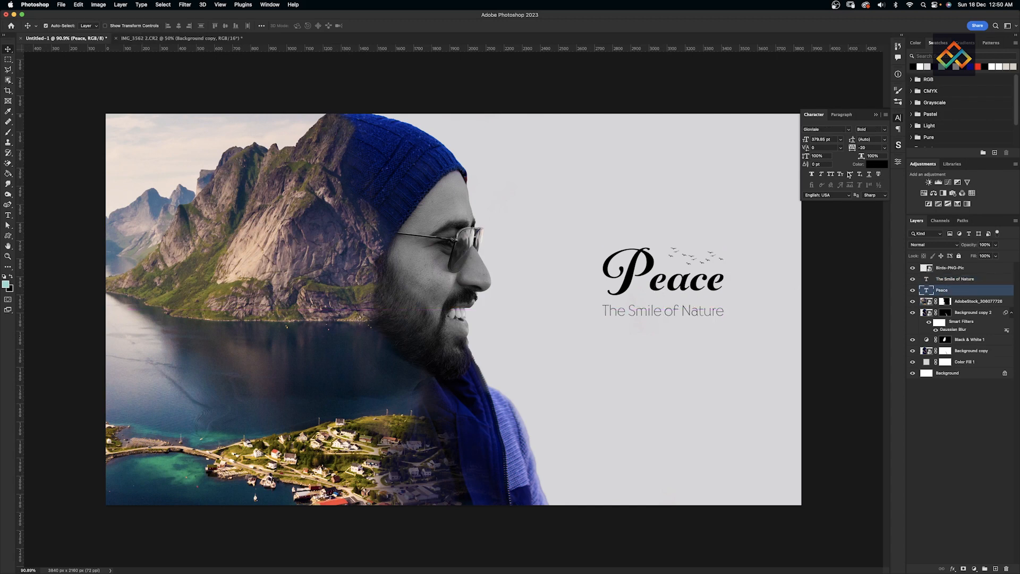
{"action": "left_click", "coordinate": [876, 165]}
{"action": "left_click", "coordinate": [348, 294]}
{"action": "left_click", "coordinate": [650, 371]}
{"action": "left_click", "coordinate": [682, 418]}
{"action": "left_click", "coordinate": [682, 429]}
{"action": "left_click_drag", "start_coordinate": [648, 380], "coordinate": [674, 399]}
- Try green and teal for Peace but keep it black, and nudge the subtitle down
{"action": "left_click", "coordinate": [682, 418]}
{"action": "left_click", "coordinate": [682, 396]}
{"action": "left_click", "coordinate": [753, 360]}
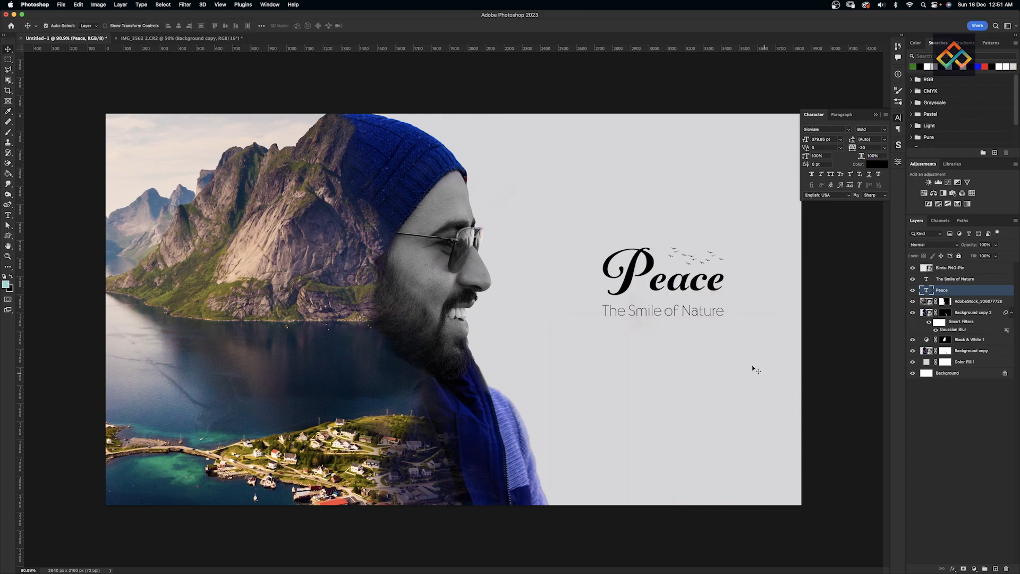
{"action": "left_click_drag", "start_coordinate": [675, 316], "coordinate": [675, 320]}
- Draw a horizontal divider line under Peace with a 2.66 stroke
{"action": "right_click", "coordinate": [8, 236]}
{"action": "left_click", "coordinate": [43, 266]}
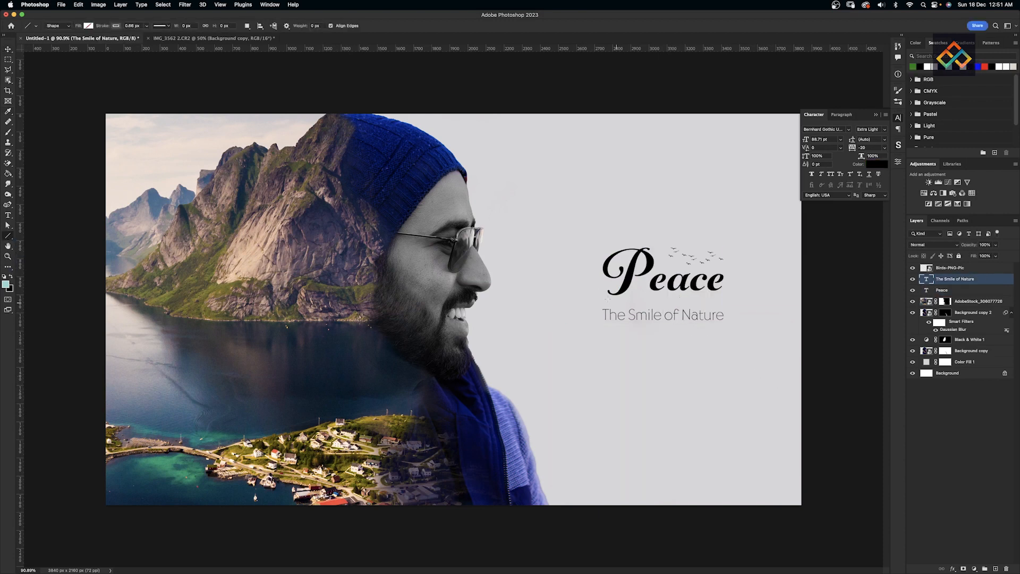
{"action": "left_click_drag", "start_coordinate": [600, 302], "coordinate": [729, 302]}
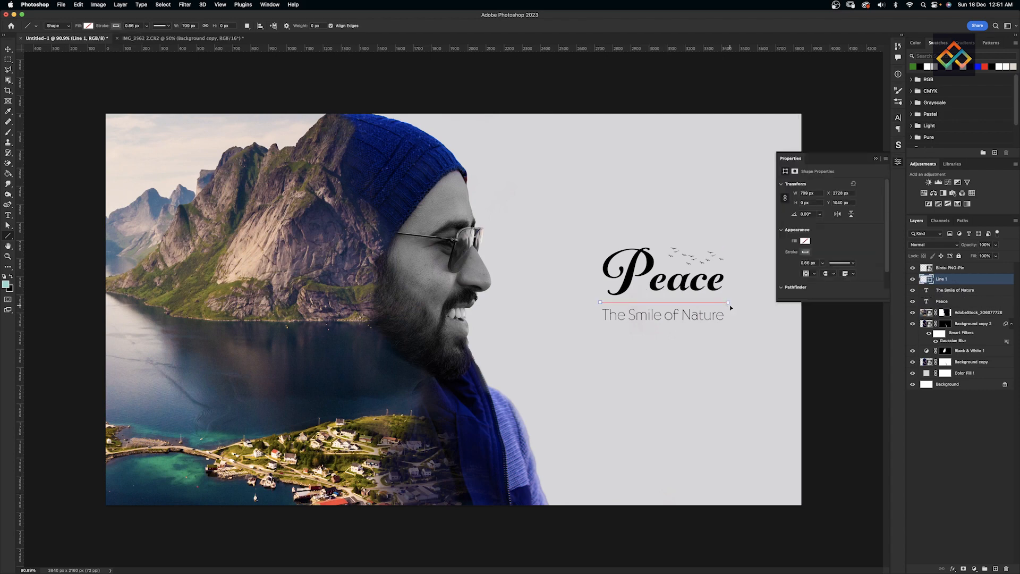
{"action": "type", "text": "2.66"}
{"action": "key", "text": "Return"}
- Shrink The Smile of Nature subtitle and shorten the divider line
{"action": "left_click", "coordinate": [8, 49]}
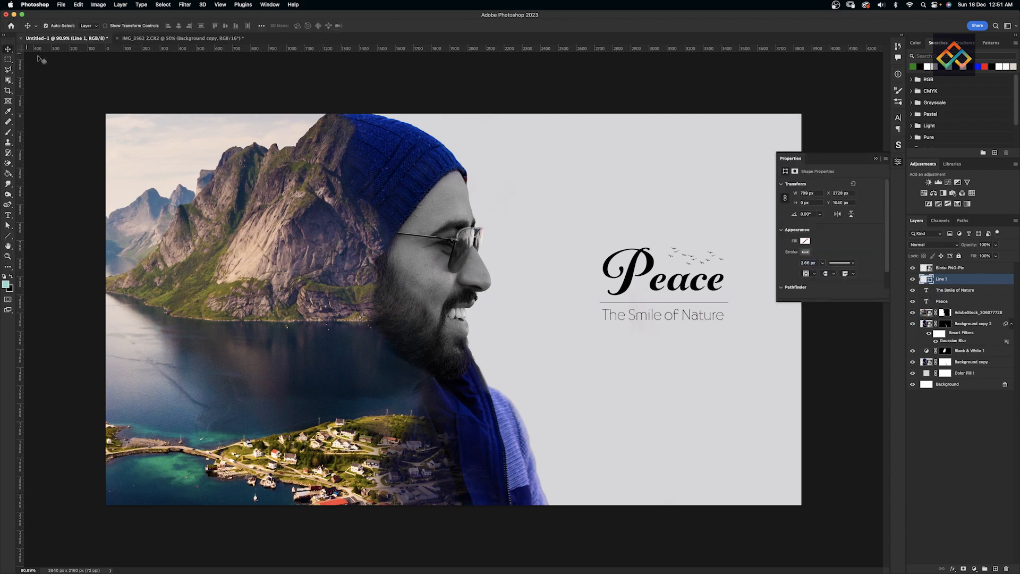
{"action": "left_click", "coordinate": [666, 317]}
{"action": "key", "text": "super+t"}
{"action": "left_click_drag", "start_coordinate": [663, 324], "coordinate": [664, 299]}
{"action": "key", "text": "Return"}
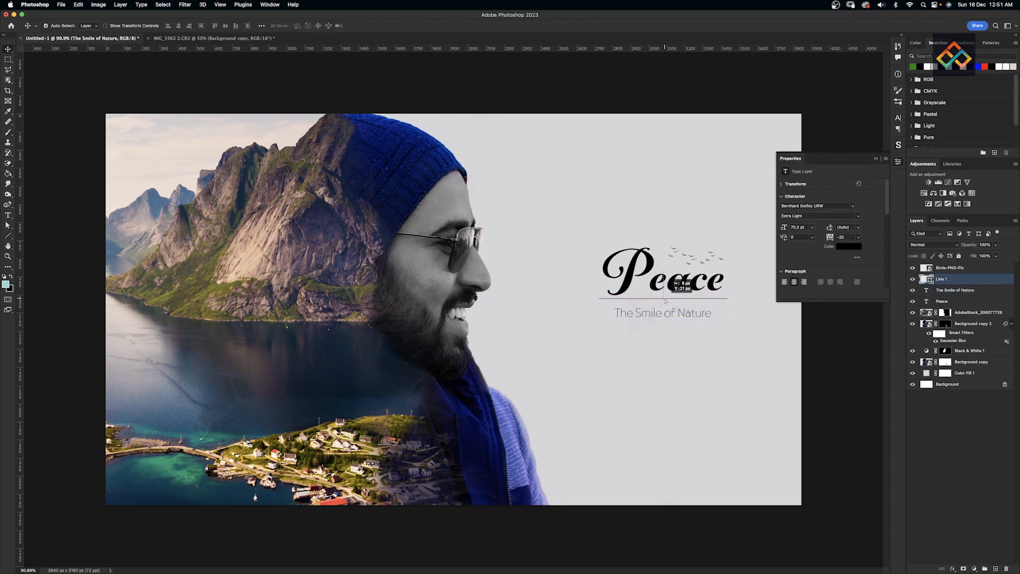
{"action": "key", "text": "super+t"}
{"action": "left_click_drag", "start_coordinate": [600, 299], "coordinate": [642, 309]}
{"action": "key", "text": "Return"}
- Enlarge the birds image above Peace and lower it slightly
{"action": "left_click", "coordinate": [694, 261]}
{"action": "left_click_drag", "start_coordinate": [696, 258], "coordinate": [692, 221]}
{"action": "key", "text": "super+t"}
{"action": "left_click_drag", "start_coordinate": [695, 258], "coordinate": [695, 264]}
{"action": "key", "text": "Return"}
- Delete the divider line under Peace
{"action": "left_click", "coordinate": [696, 265]}
{"action": "left_click", "coordinate": [876, 159]}
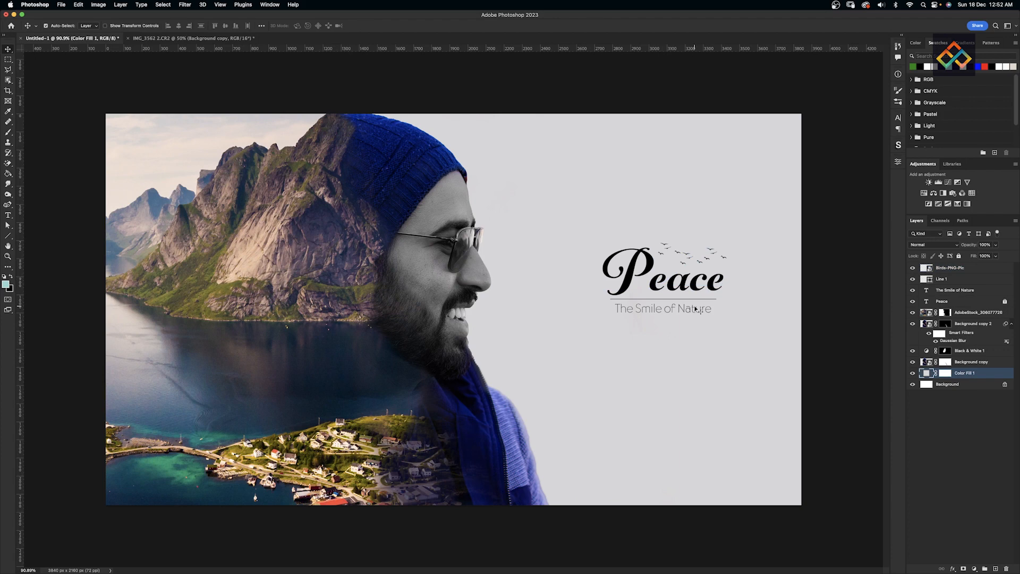
{"action": "left_click", "coordinate": [693, 299]}
{"action": "key", "text": "Delete"}
- Move The Smile of Nature right under Peace and shrink it further
{"action": "left_click_drag", "start_coordinate": [684, 312], "coordinate": [696, 304]}
{"action": "key", "text": "super+t"}
{"action": "left_click_drag", "start_coordinate": [627, 308], "coordinate": [642, 305]}
{"action": "key", "text": "Return"}
{"action": "key", "text": "super+t"}
{"action": "key", "text": "Return"}
- Group the birds, Peace and subtitle, centre the group vertically and nudge it right
{"action": "left_click", "coordinate": [956, 273]}
{"action": "left_click", "coordinate": [966, 290], "text": "shift"}
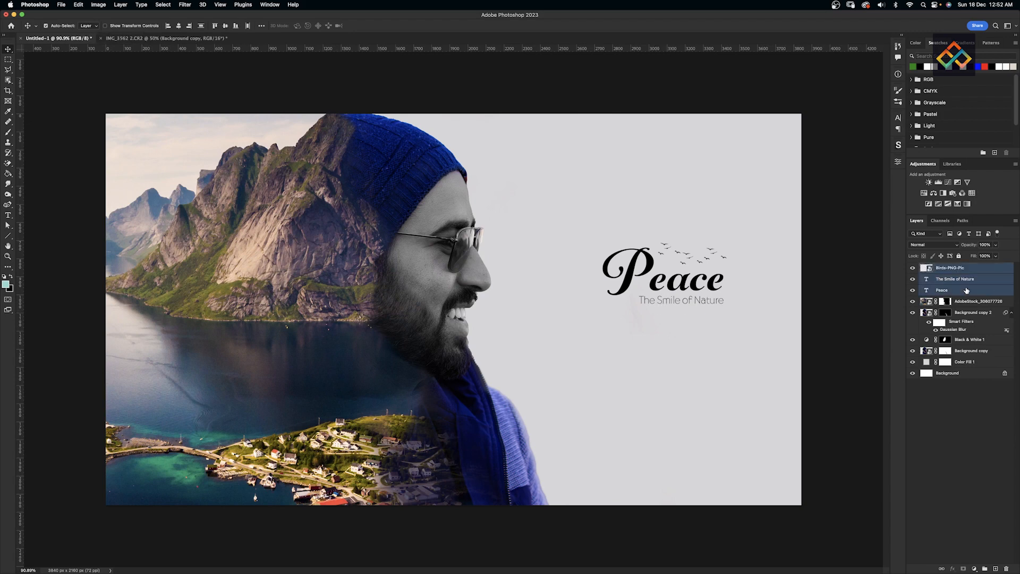
{"action": "key", "text": "super+g"}
{"action": "left_click", "coordinate": [263, 26]}
{"action": "left_click", "coordinate": [288, 47]}
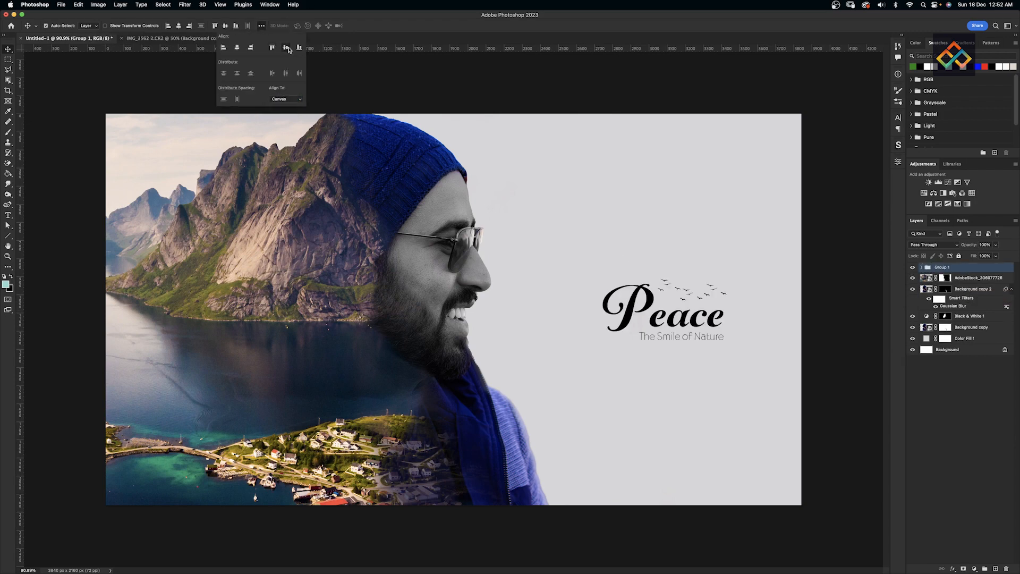
{"action": "left_click", "coordinate": [332, 57]}
{"action": "key", "text": "shift+Right"}
{"action": "key", "text": "shift+Right"}
{"action": "key", "text": "shift+Right"}
{"action": "key", "text": "shift+Right"}
{"action": "key", "text": "shift+Right"}
{"action": "key", "text": "shift+Right"}
{"action": "key", "text": "shift+Right"}
{"action": "key", "text": "shift+Right"}
{"action": "key", "text": "shift+Right"}
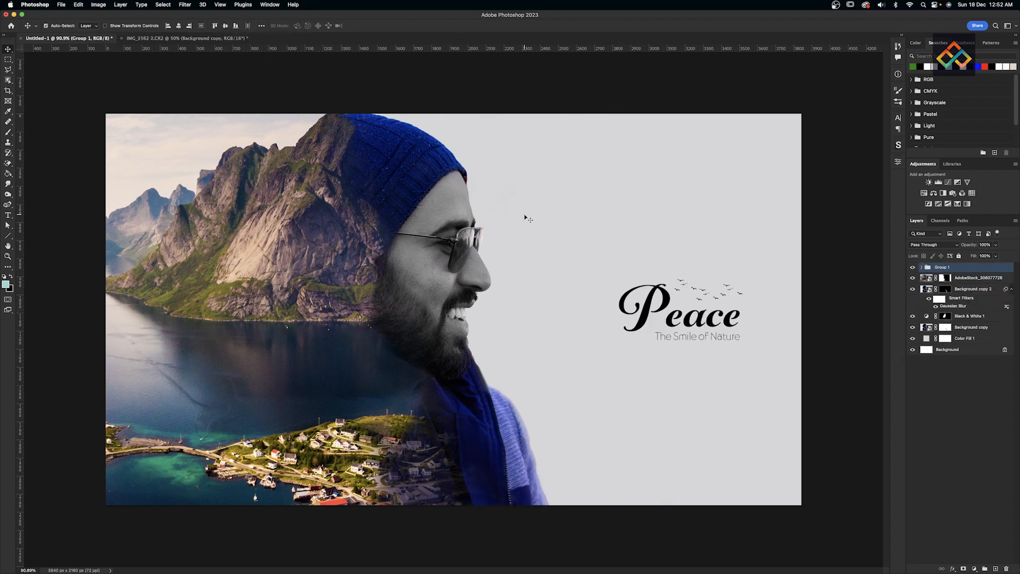
- Scale up the title group by dragging its left handle outward
{"action": "key", "text": "super+t"}
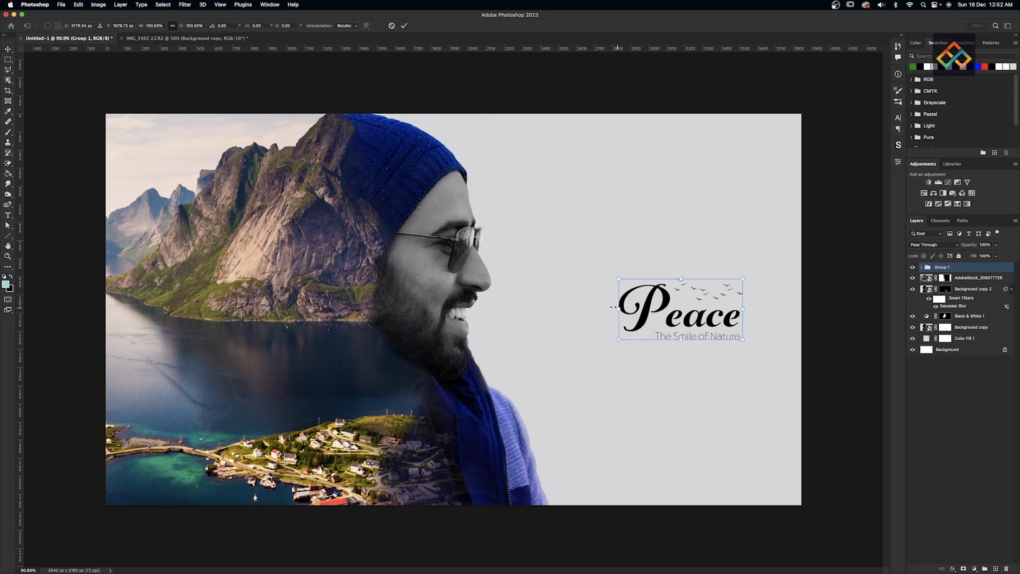
{"action": "left_click_drag", "start_coordinate": [618, 310], "coordinate": [571, 317]}
{"action": "key", "text": "Return"}
{"action": "left_click", "coordinate": [826, 314]}
- Expand Group 1 and duplicate the Peace text layer
{"action": "left_click", "coordinate": [633, 315]}
{"action": "scroll", "coordinate": [632, 317], "scroll_direction": "up", "scroll_amount": 5}
{"action": "key", "text": "super+z"}
{"action": "left_click", "coordinate": [947, 301]}
{"action": "key", "text": "super+j"}
- Rasterize the Peace copy and select its letters, then undo it
{"action": "left_click", "coordinate": [898, 116]}
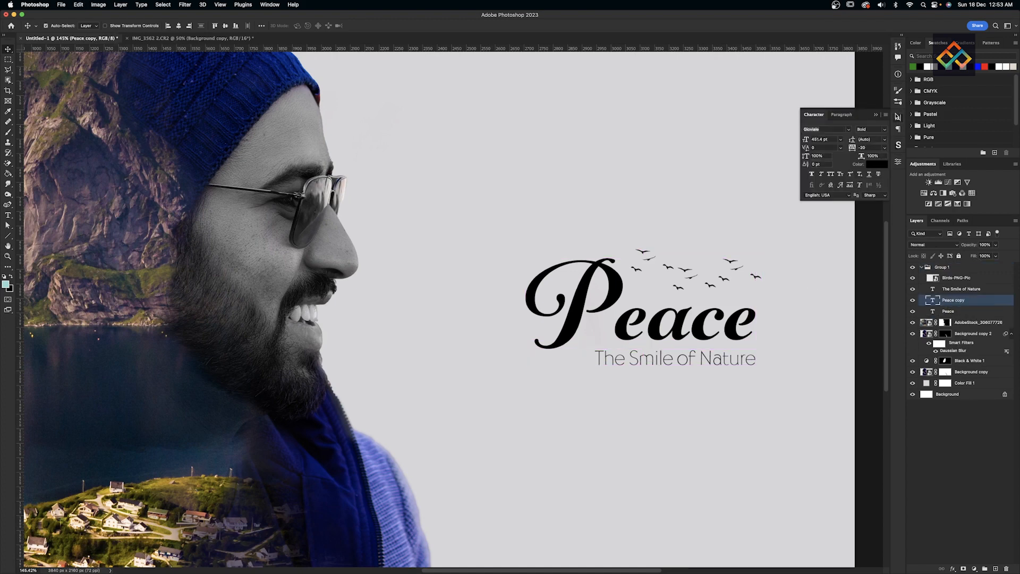
{"action": "right_click", "coordinate": [959, 302]}
{"action": "left_click", "coordinate": [894, 292]}
{"action": "left_click", "coordinate": [933, 300], "text": "super"}
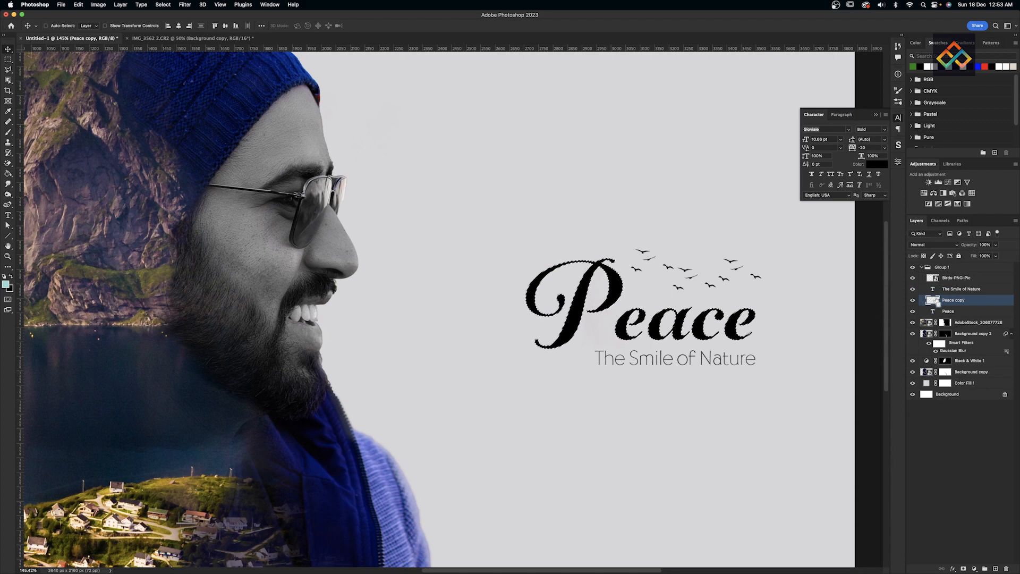
{"action": "key", "text": "super+z"}
{"action": "key", "text": "super+z"}
{"action": "key", "text": "super+z"}
- Colour the Peace copy text dark green 0e7400
{"action": "key", "text": "super+shift+z"}
{"action": "left_click", "coordinate": [877, 164]}
{"action": "left_click", "coordinate": [682, 418]}
{"action": "left_click", "coordinate": [672, 404]}
{"action": "left_click", "coordinate": [742, 349]}
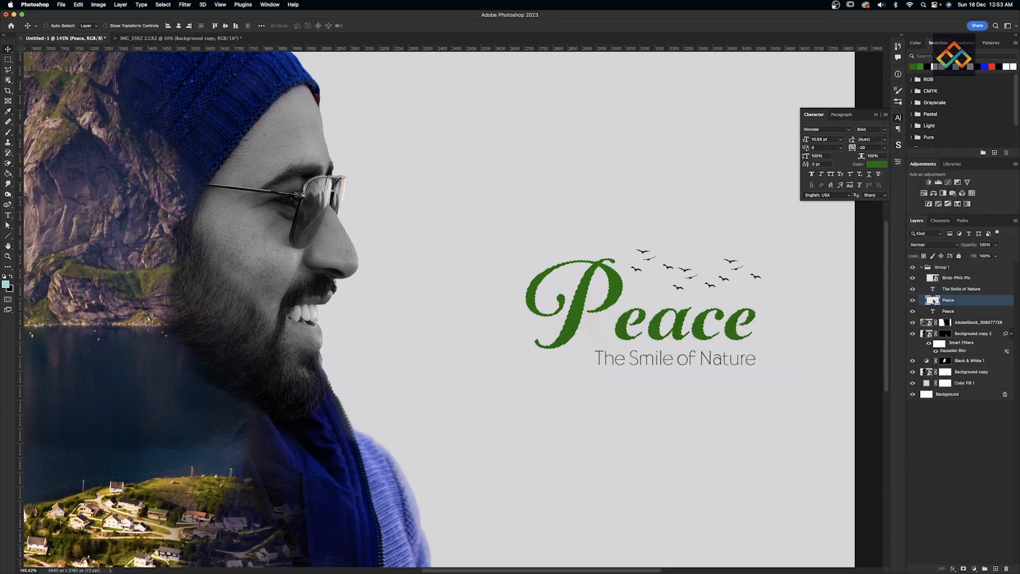
- Contract and invert the letter selection and mask the copy, then undo the mask
{"action": "left_click", "coordinate": [161, 5]}
{"action": "left_click", "coordinate": [284, 130]}
{"action": "left_click", "coordinate": [494, 266]}
{"action": "key", "text": "super+shift+i"}
{"action": "left_click", "coordinate": [963, 568]}
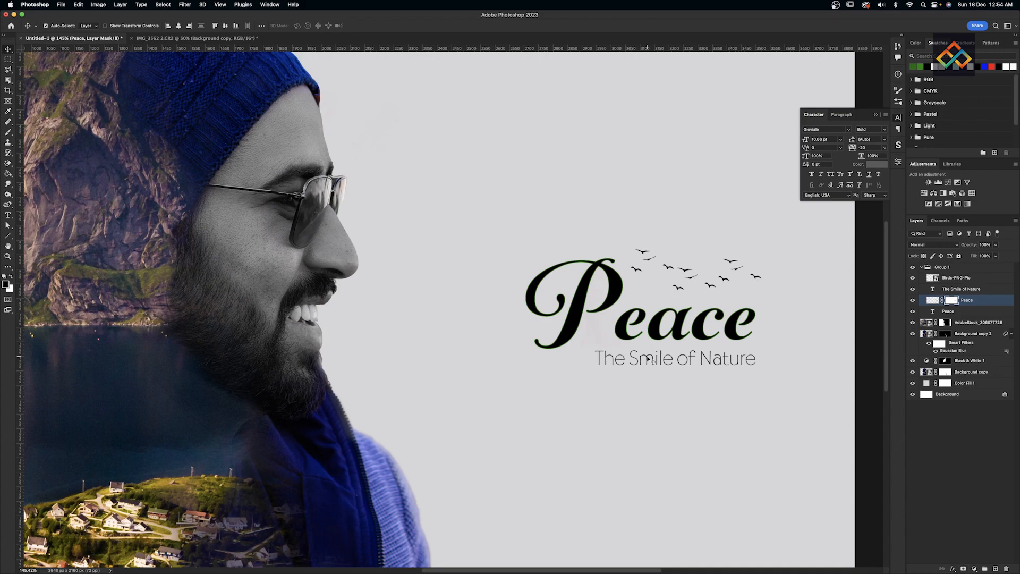
{"action": "key", "text": "super+minus"}
{"action": "key", "text": "super+z"}
{"action": "scroll", "coordinate": [657, 381], "scroll_direction": "up", "scroll_amount": 5}
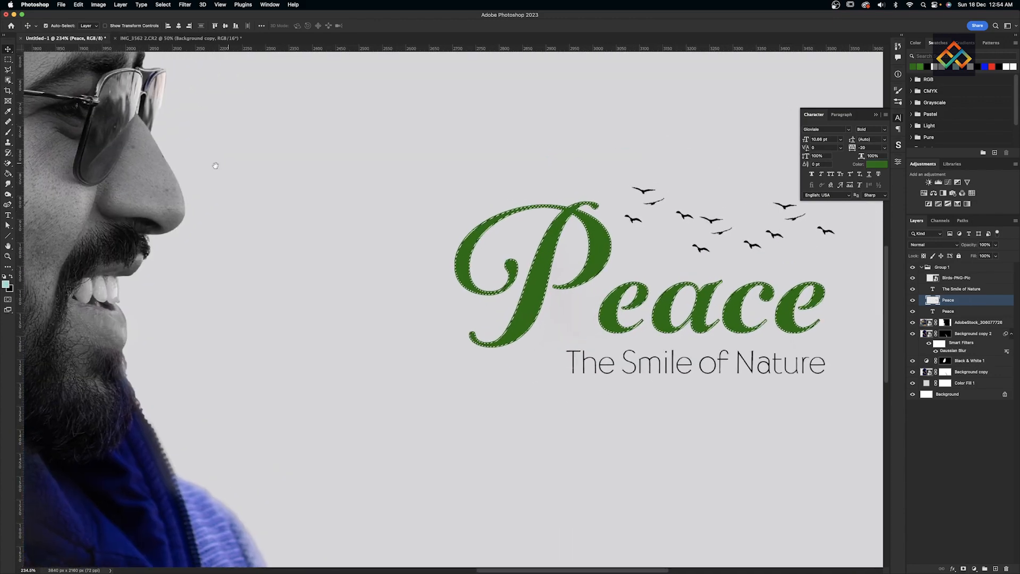
- Contract the letter selection twice via Select > Modify and invert it
{"action": "left_click", "coordinate": [162, 4]}
{"action": "mouse_move", "coordinate": [170, 121]}
{"action": "left_click", "coordinate": [287, 143]}
{"action": "left_click", "coordinate": [499, 267]}
{"action": "left_click", "coordinate": [157, 4]}
{"action": "left_click", "coordinate": [276, 144]}
{"action": "left_click", "coordinate": [498, 267]}
{"action": "key", "text": "super+shift+i"}
{"action": "scroll", "coordinate": [475, 262], "scroll_direction": "down", "scroll_amount": 6}
{"action": "scroll", "coordinate": [475, 264], "scroll_direction": "up", "scroll_amount": 8}
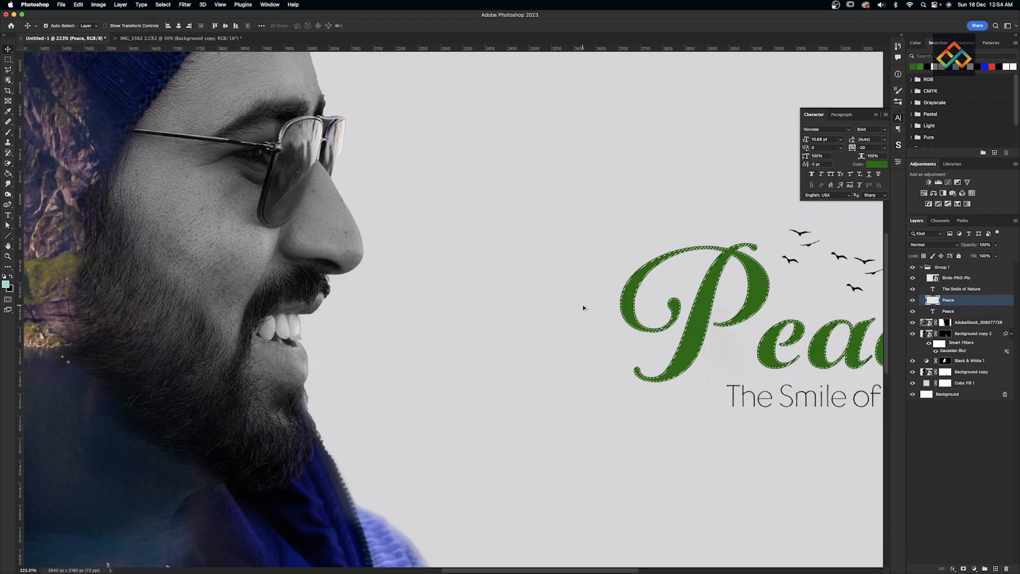
- Contract the selection further, invert it, and mask the green copy to a thin outline
{"action": "left_click", "coordinate": [163, 4]}
{"action": "mouse_move", "coordinate": [170, 121]}
{"action": "left_click", "coordinate": [276, 144]}
{"action": "left_click", "coordinate": [498, 268]}
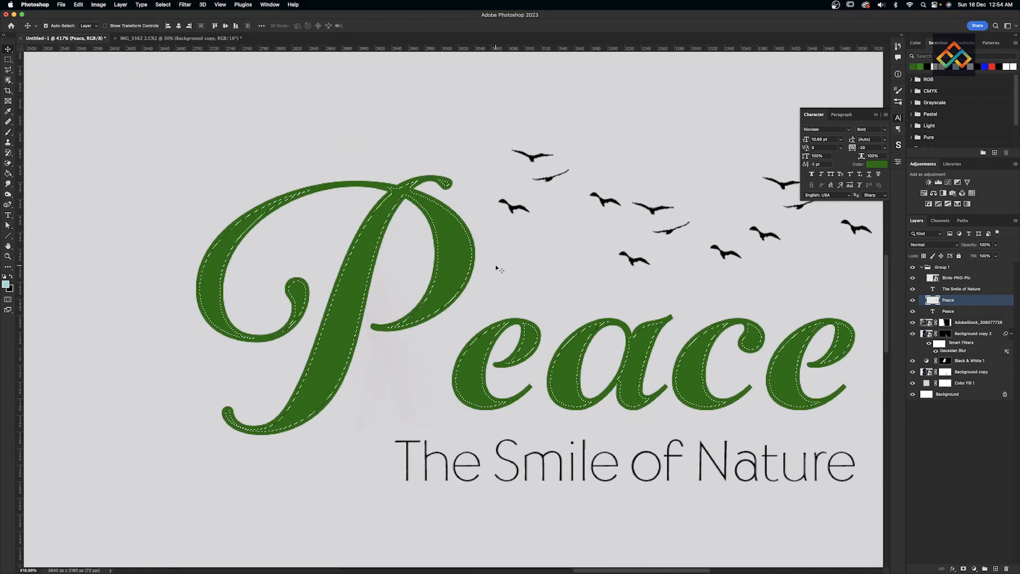
{"action": "left_click", "coordinate": [185, 4]}
{"action": "mouse_move", "coordinate": [242, 123]}
{"action": "mouse_move", "coordinate": [162, 5]}
{"action": "mouse_move", "coordinate": [170, 122]}
{"action": "left_click", "coordinate": [276, 144]}
{"action": "left_click", "coordinate": [495, 263]}
{"action": "scroll", "coordinate": [408, 197], "scroll_direction": "down", "scroll_amount": 8}
{"action": "key", "text": "super+shift+i"}
{"action": "left_click", "coordinate": [963, 568]}
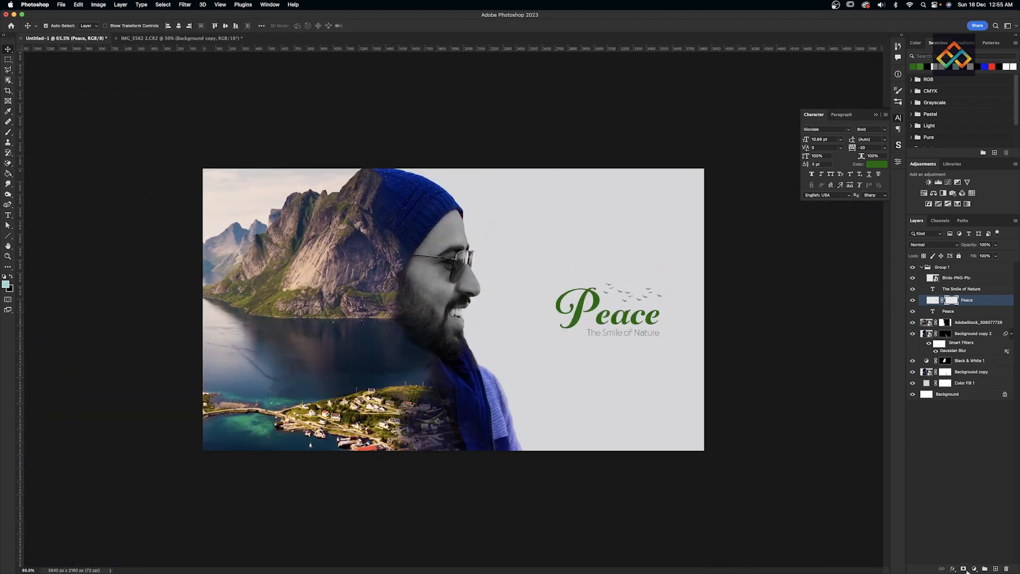
- Place the green outline below the black Peace and nudge it left and up
{"action": "left_click", "coordinate": [933, 301]}
{"action": "scroll", "coordinate": [646, 333], "scroll_direction": "up", "scroll_amount": 5}
{"action": "left_click_drag", "start_coordinate": [993, 302], "coordinate": [992, 316]}
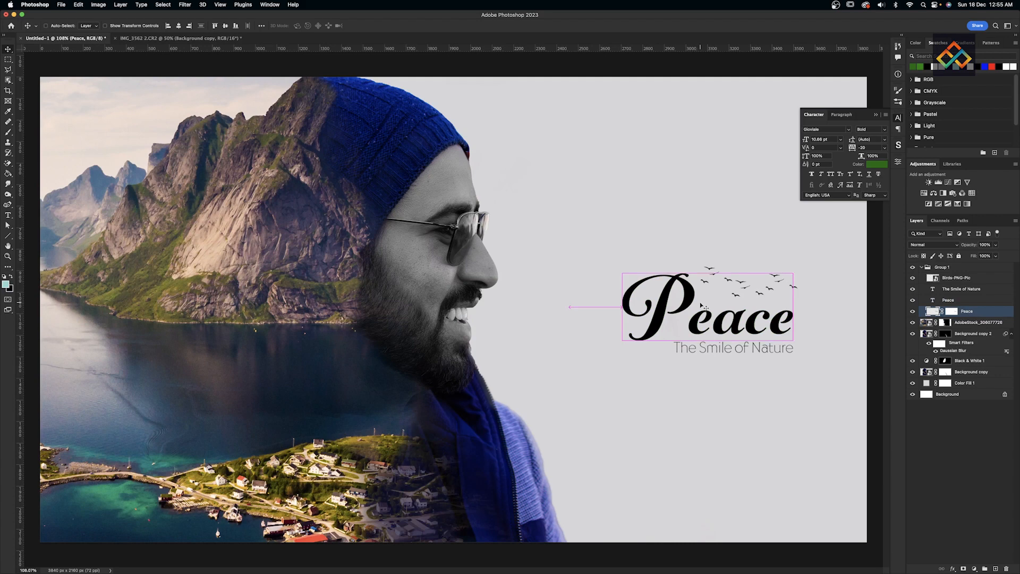
{"action": "key", "text": "Left"}
{"action": "key", "text": "Left"}
{"action": "key", "text": "Left"}
{"action": "key", "text": "Up"}
{"action": "key", "text": "Up"}
{"action": "key", "text": "Up"}
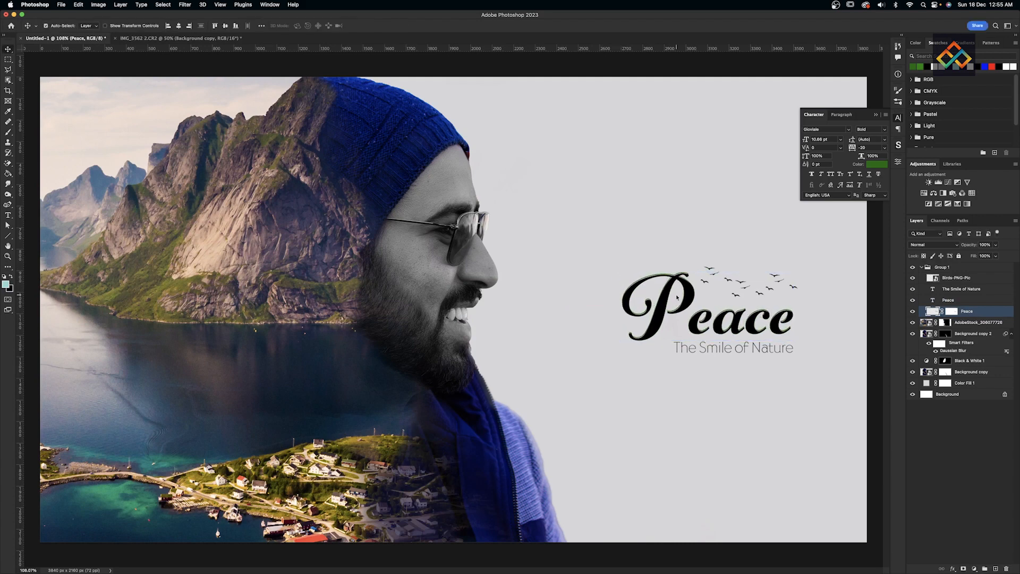
{"action": "key", "text": "super+1"}
{"action": "left_click", "coordinate": [844, 234]}
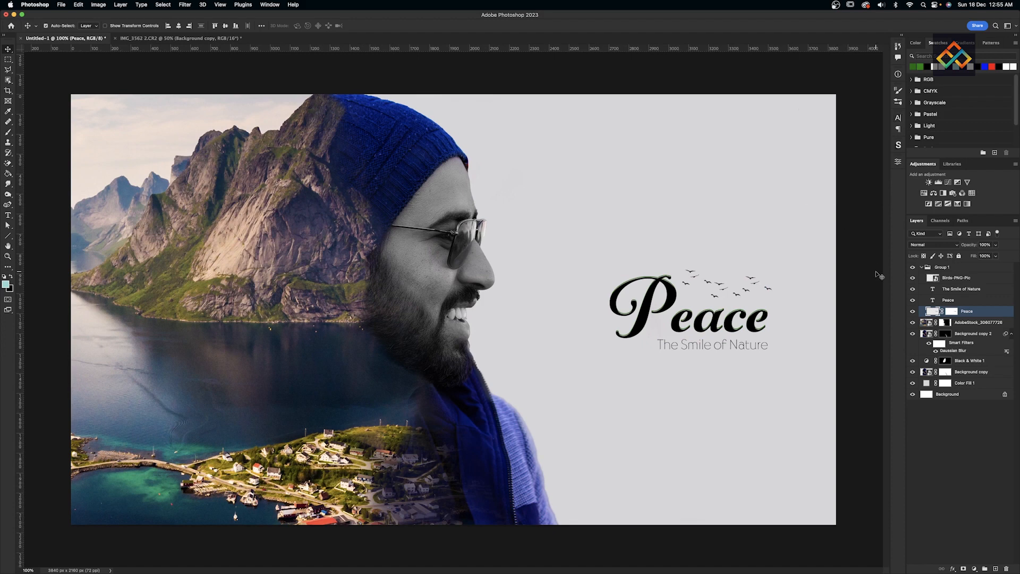
- Preview the artwork full screen and toggle the landscape layer to compare
{"action": "key", "text": "f"}
{"action": "key", "text": "f"}
{"action": "key", "text": "super+r"}
{"action": "key", "text": "super+0"}
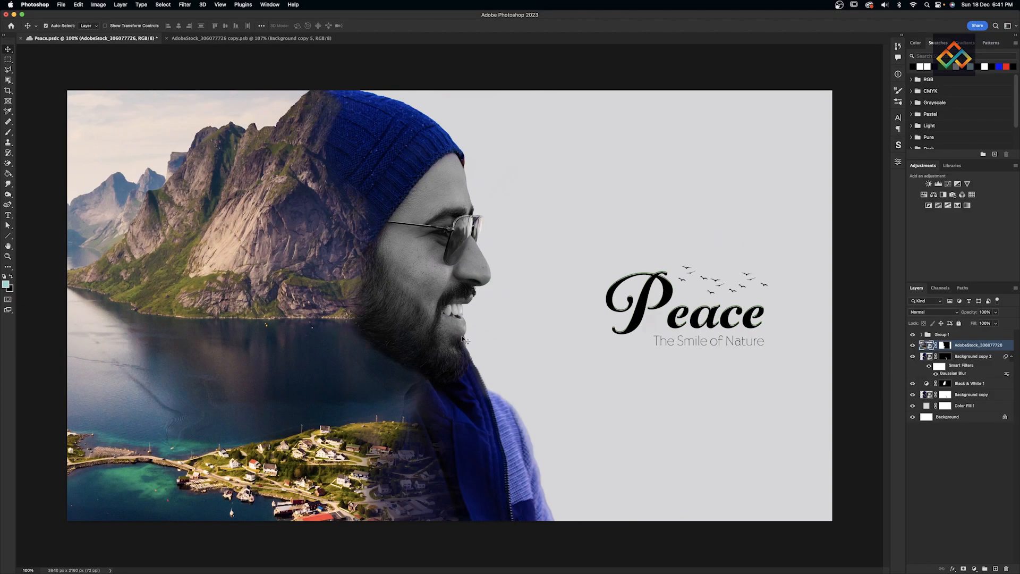
{"action": "left_click", "coordinate": [912, 345]}
{"action": "left_click", "coordinate": [912, 345]}
- Add a Curves adjustment, pull the RGB curve down, and check the Blue channel
{"action": "left_click", "coordinate": [948, 183]}
{"action": "left_click", "coordinate": [823, 195]}
{"action": "left_click", "coordinate": [821, 218]}
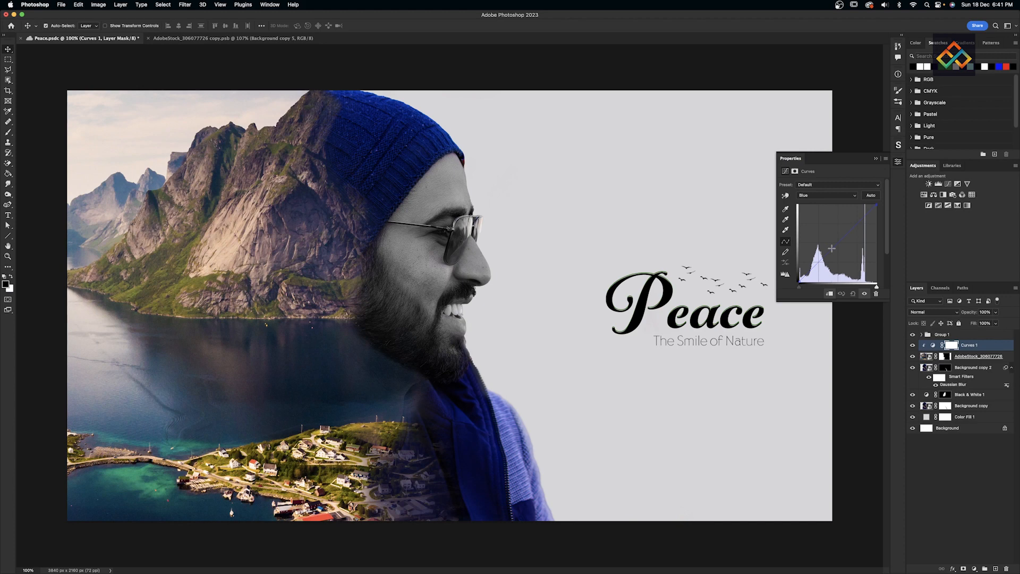
{"action": "left_click", "coordinate": [827, 195]}
{"action": "left_click", "coordinate": [821, 171]}
{"action": "left_click_drag", "start_coordinate": [815, 265], "coordinate": [816, 267]}
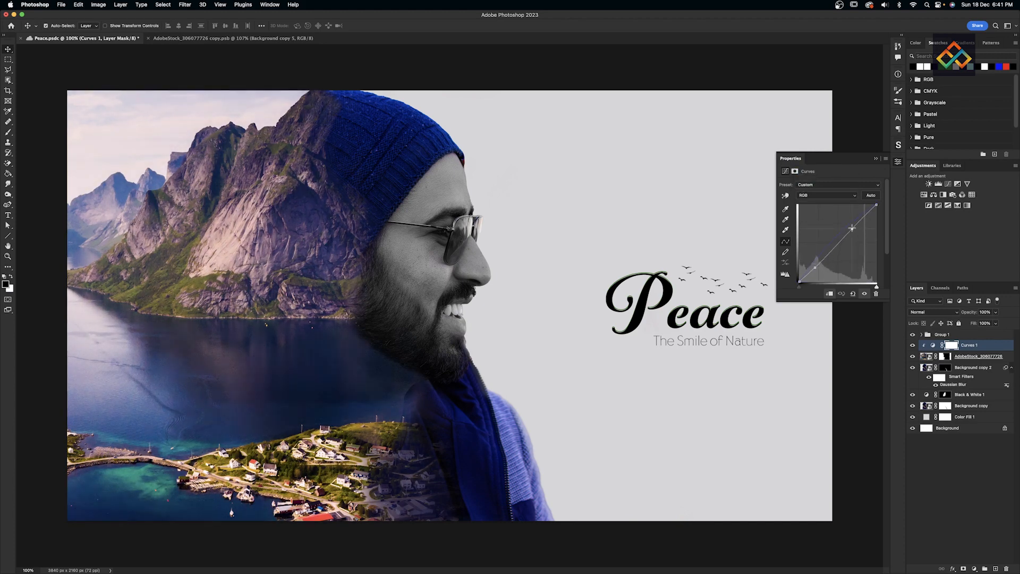
{"action": "left_click", "coordinate": [827, 195]}
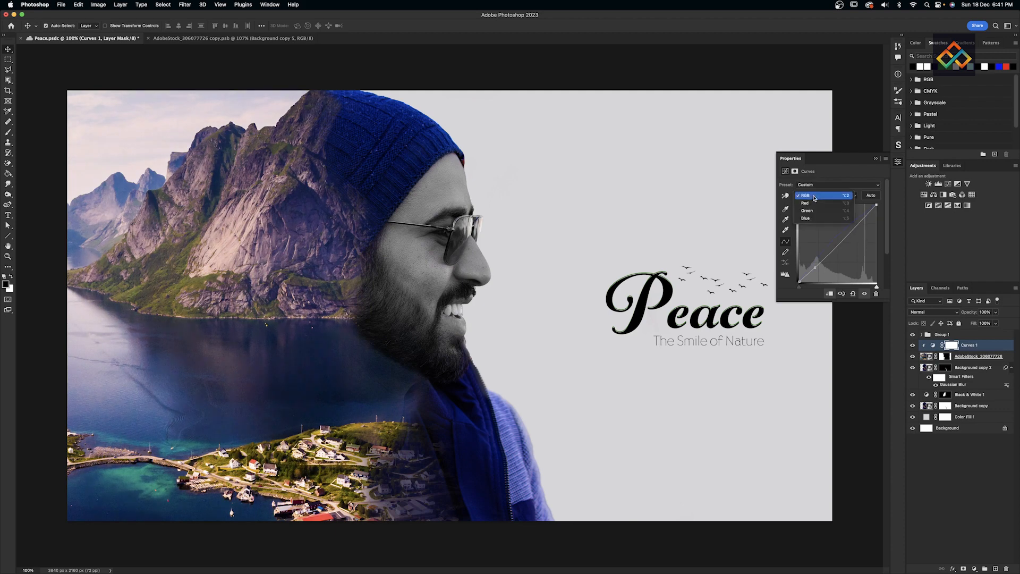
{"action": "left_click", "coordinate": [821, 218]}
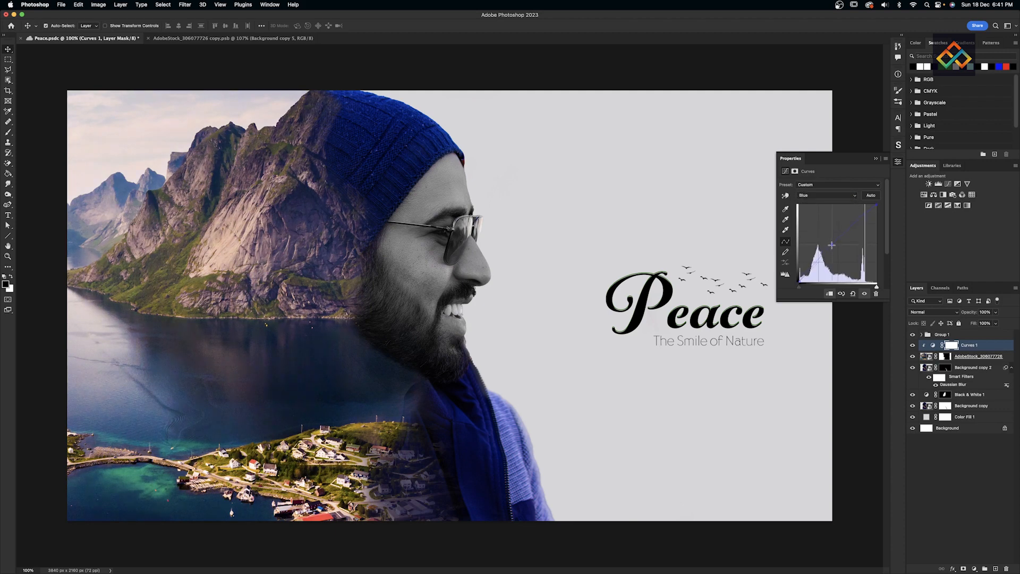
{"action": "left_click", "coordinate": [876, 158]}
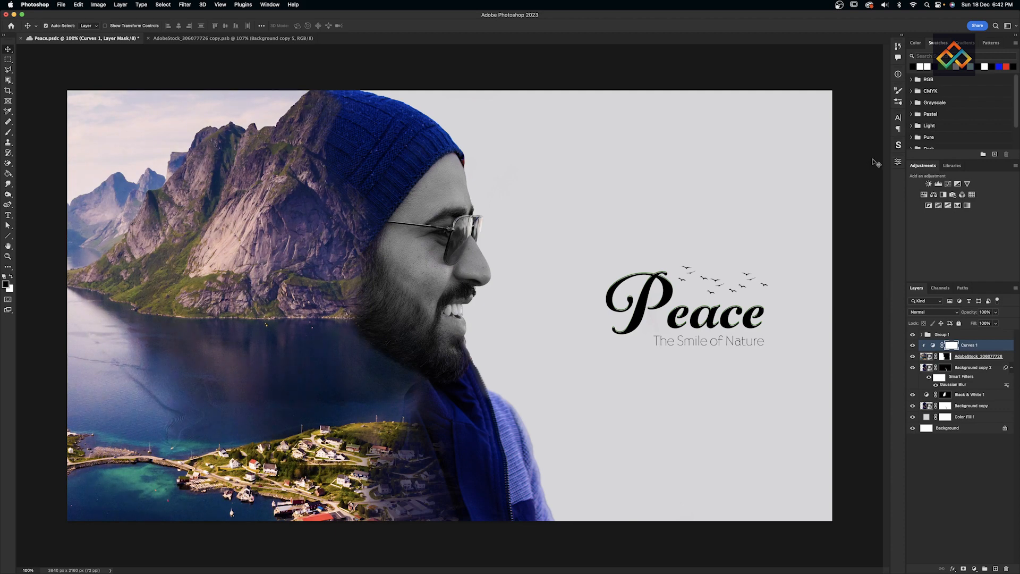
- Compare with Background copy 2 toggled, then select all artwork layers from Curves 1 down
{"action": "left_click", "coordinate": [981, 408], "text": "shift"}
{"action": "left_click", "coordinate": [989, 444]}
{"action": "left_click", "coordinate": [923, 368]}
{"action": "left_click", "coordinate": [913, 368]}
{"action": "left_click", "coordinate": [913, 368]}
{"action": "left_click", "coordinate": [913, 368]}
{"action": "left_click", "coordinate": [913, 368]}
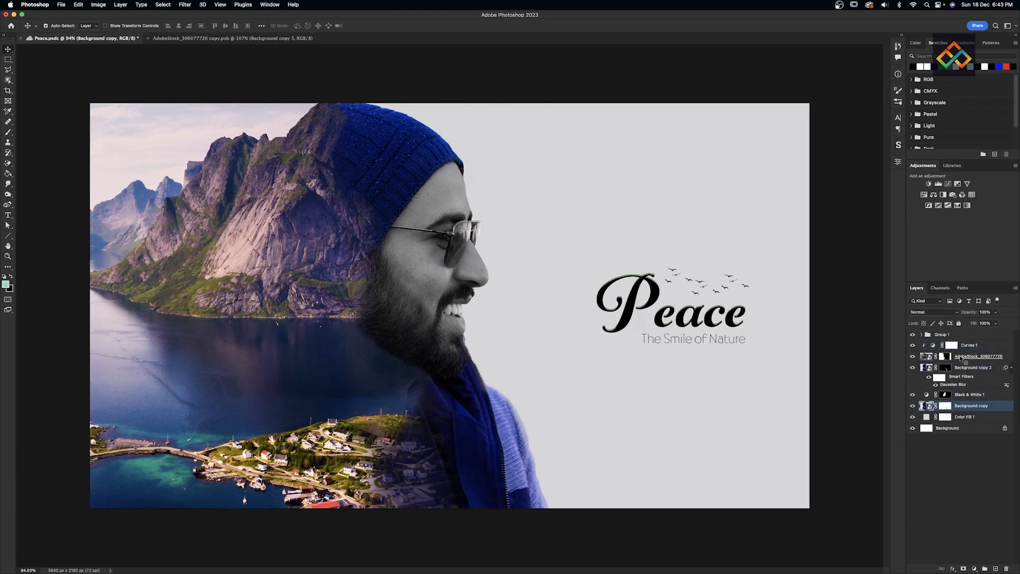
{"action": "left_click", "coordinate": [974, 347], "text": "shift"}
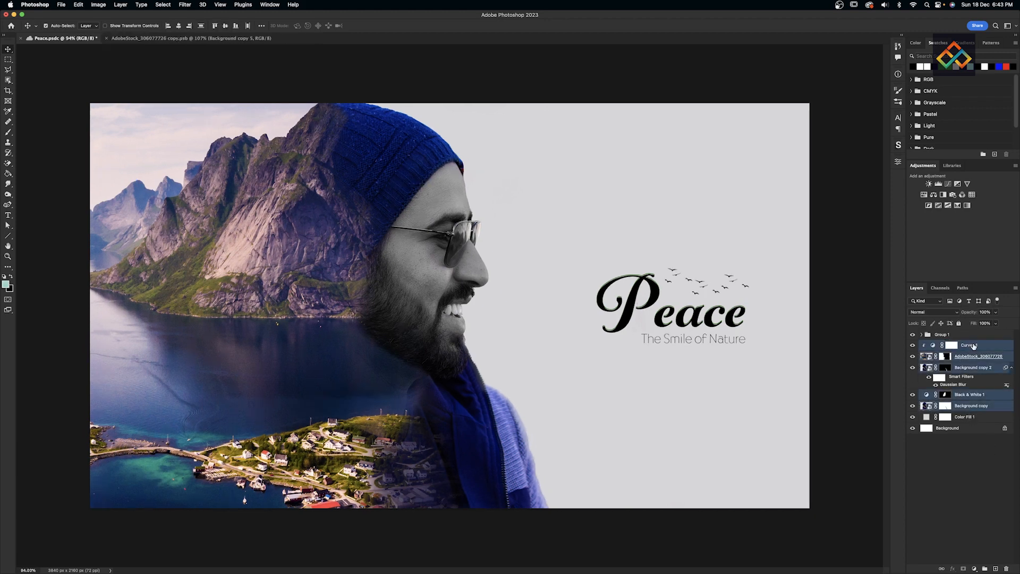
- Group the artwork into Group 2, duplicate it as a smart object, and hide the original
{"action": "key", "text": "super+g"}
{"action": "key", "text": "super+j"}
{"action": "left_click", "coordinate": [923, 306]}
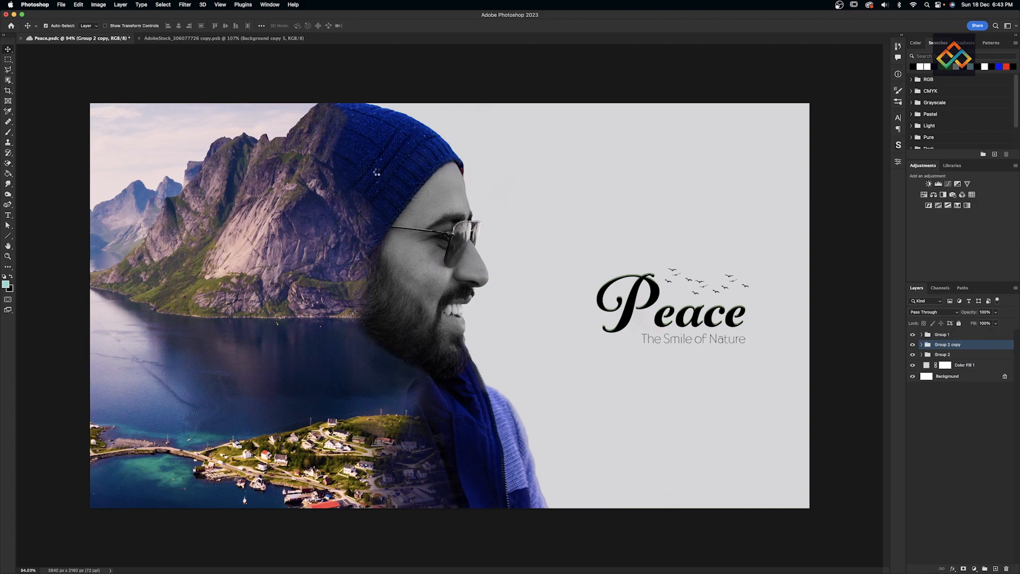
{"action": "left_click", "coordinate": [913, 355]}
- In Camera Raw Filter, set Dehaze about +28, Contrast +8 and Vibrance +19
{"action": "left_click", "coordinate": [186, 5]}
{"action": "left_click", "coordinate": [205, 64]}
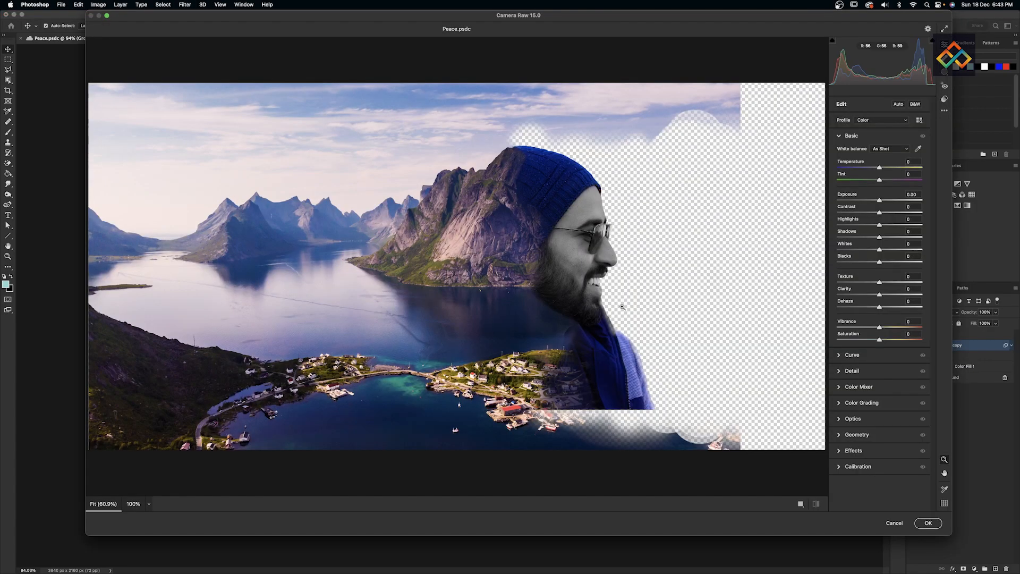
{"action": "scroll", "coordinate": [623, 305], "scroll_direction": "up", "scroll_amount": 5}
{"action": "left_click_drag", "start_coordinate": [634, 299], "coordinate": [613, 314]}
{"action": "left_click_drag", "start_coordinate": [880, 307], "coordinate": [883, 286]}
{"action": "left_click_drag", "start_coordinate": [880, 213], "coordinate": [883, 215]}
{"action": "left_click_drag", "start_coordinate": [879, 327], "coordinate": [889, 309]}
- Compare the Camera Raw grading before and after, then apply it
{"action": "left_click", "coordinate": [803, 504]}
{"action": "left_click", "coordinate": [803, 505]}
{"action": "left_click", "coordinate": [782, 505]}
{"action": "left_click", "coordinate": [819, 506]}
{"action": "left_click", "coordinate": [818, 505]}
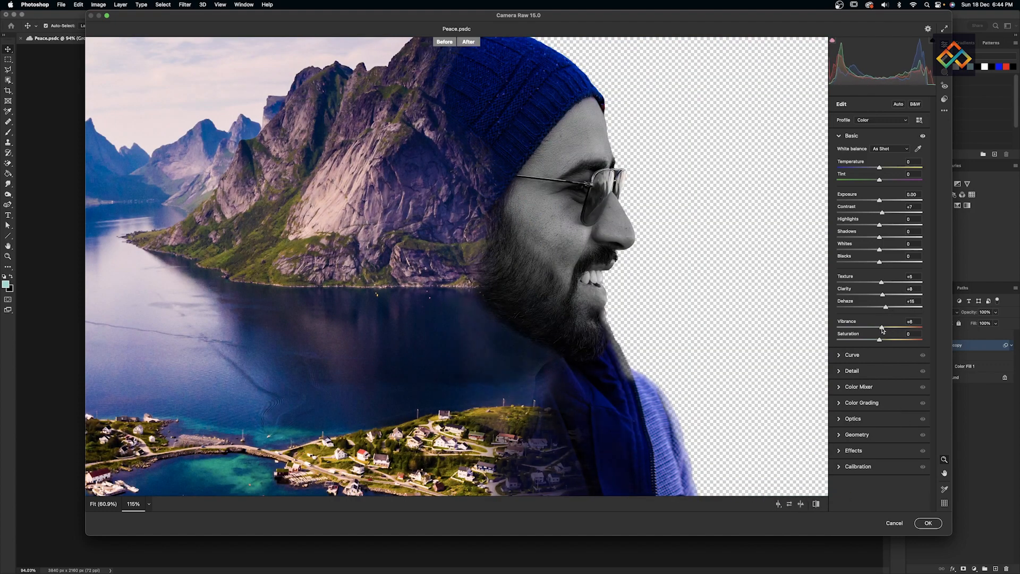
{"action": "left_click", "coordinate": [928, 523]}
- Fit the canvas to the window and toggle the graded copy to compare
{"action": "key", "text": "super+0"}
{"action": "left_click", "coordinate": [929, 355]}
{"action": "left_click", "coordinate": [929, 355]}
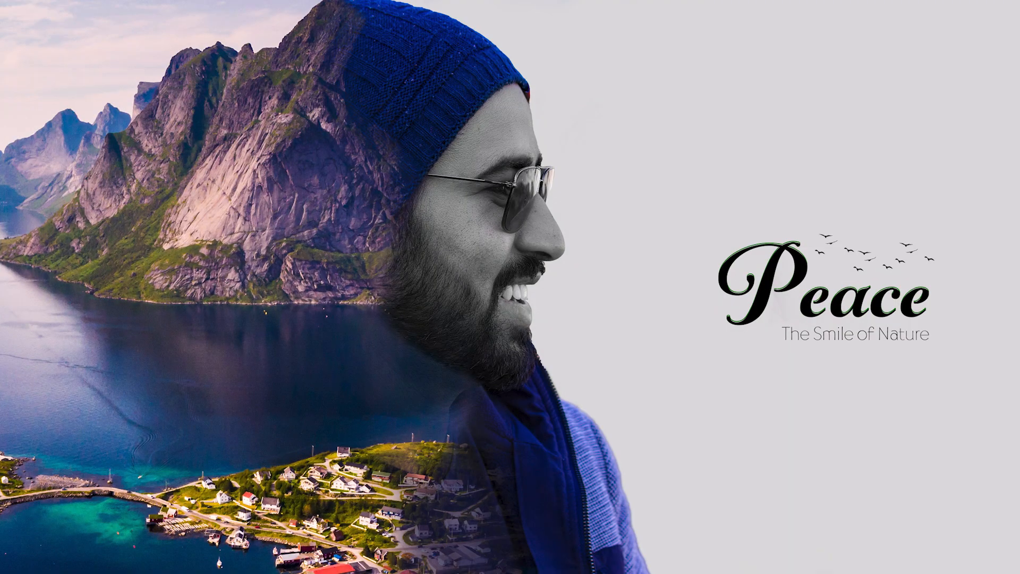